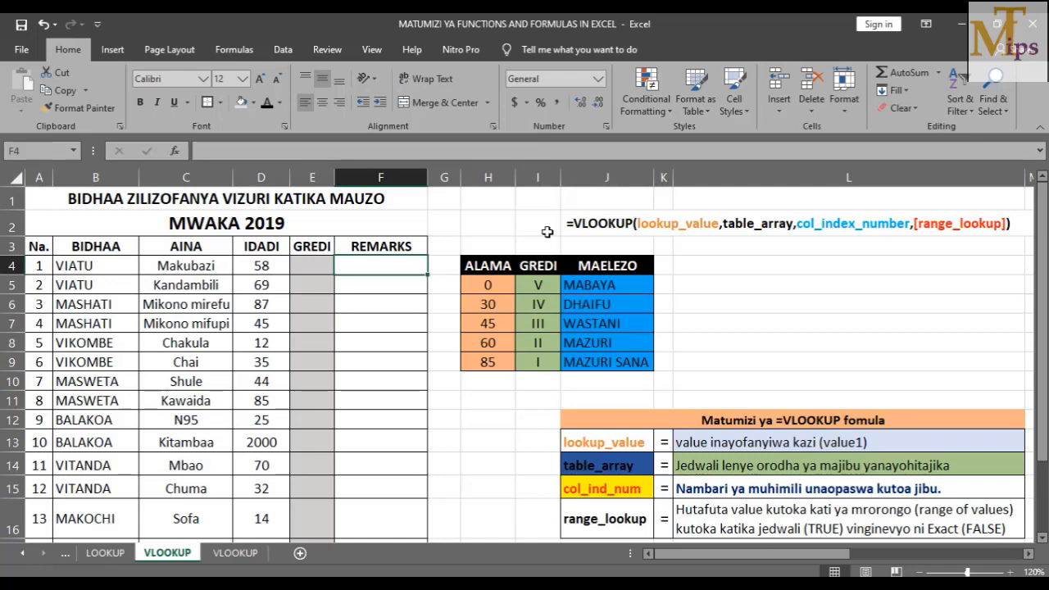
Point out the VLOOKUP syntax note, the IDADI quantities as lookup values and grade table H5:J9
left_click(601, 222)
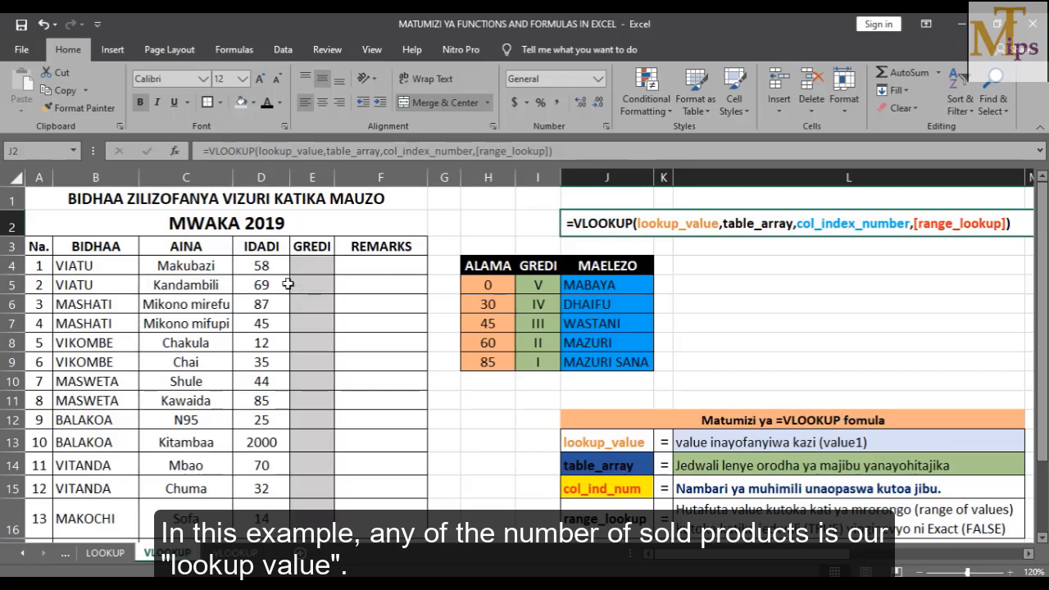
left_click(259, 274)
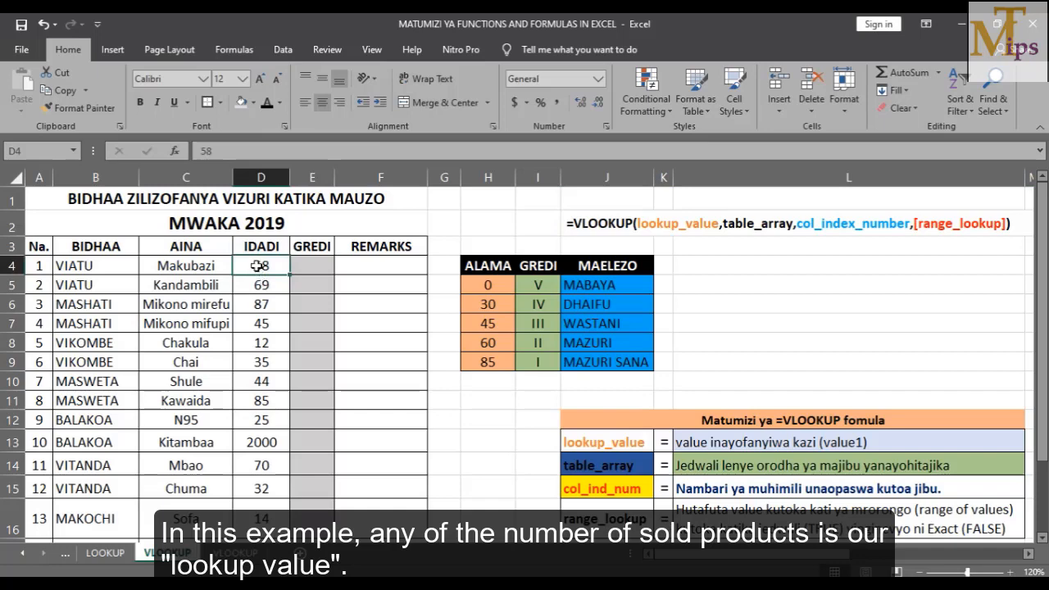
left_click_drag(257, 265, 255, 514)
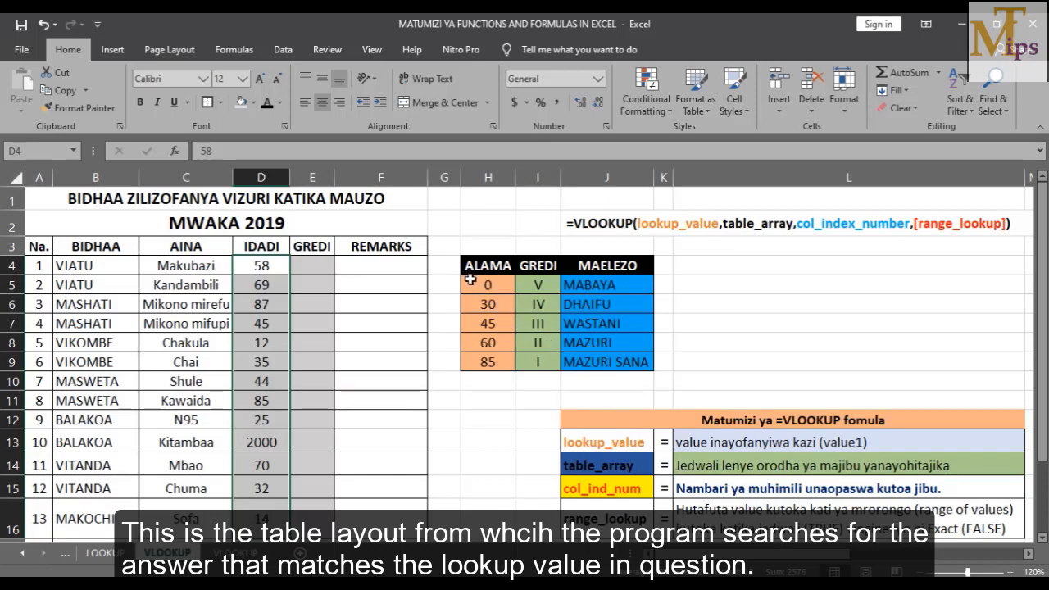
left_click_drag(470, 280, 627, 358)
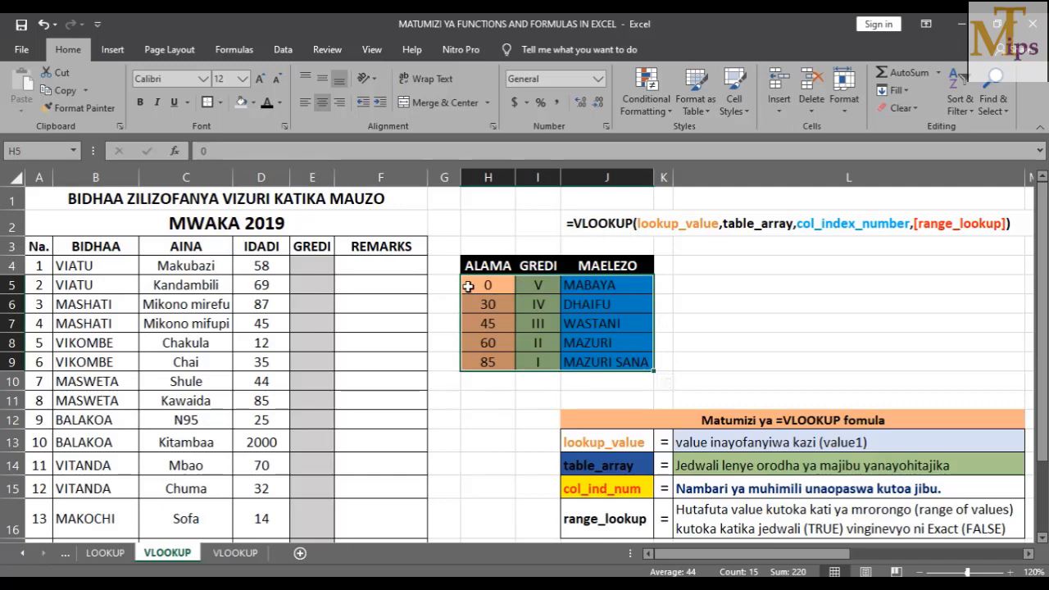
left_click_drag(467, 280, 607, 361)
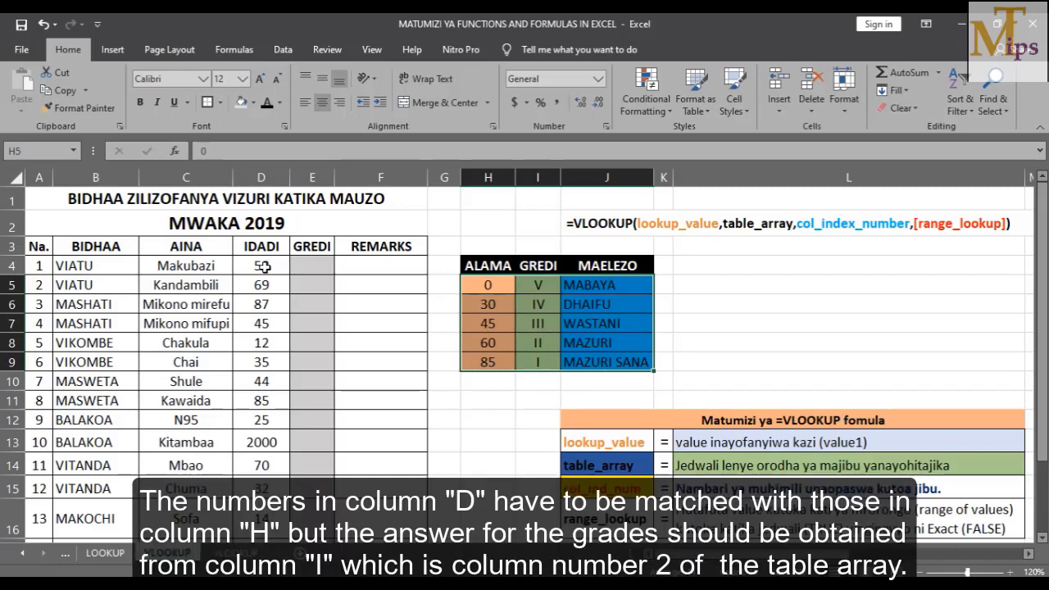
left_click(261, 265)
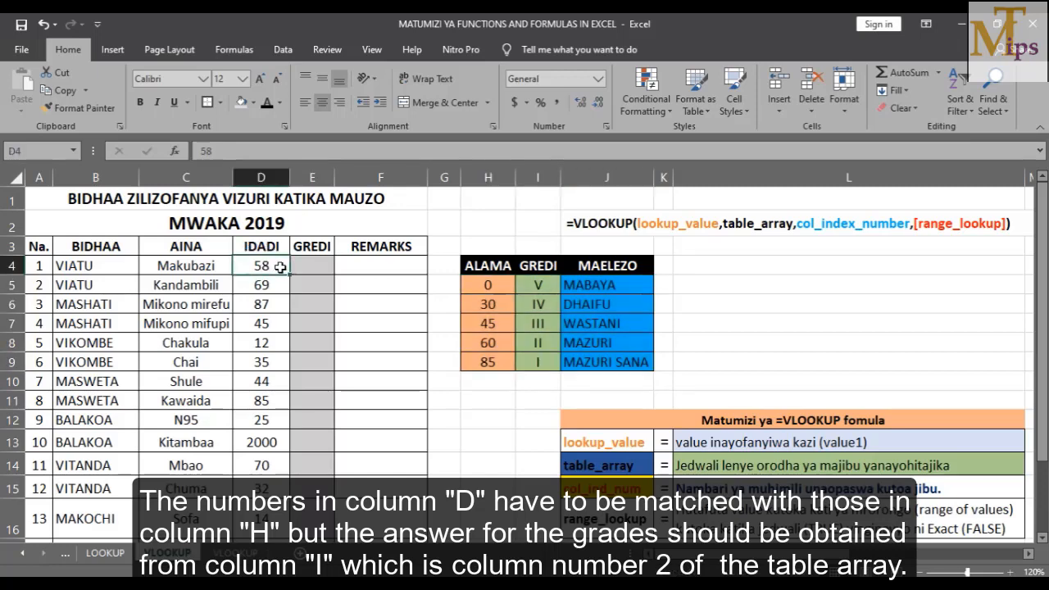
left_click(295, 266)
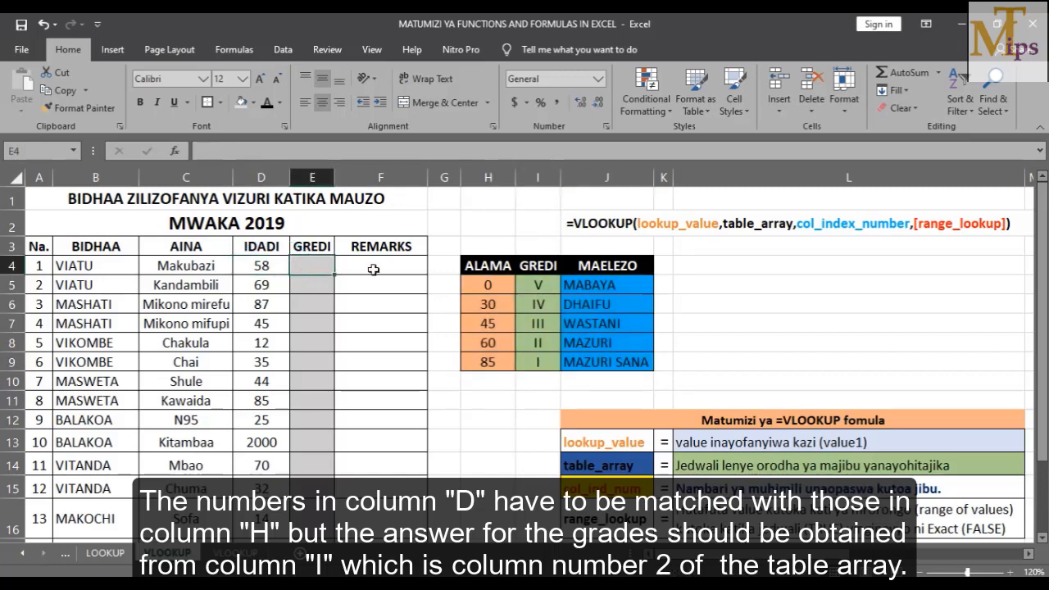
left_click_drag(465, 281, 634, 357)
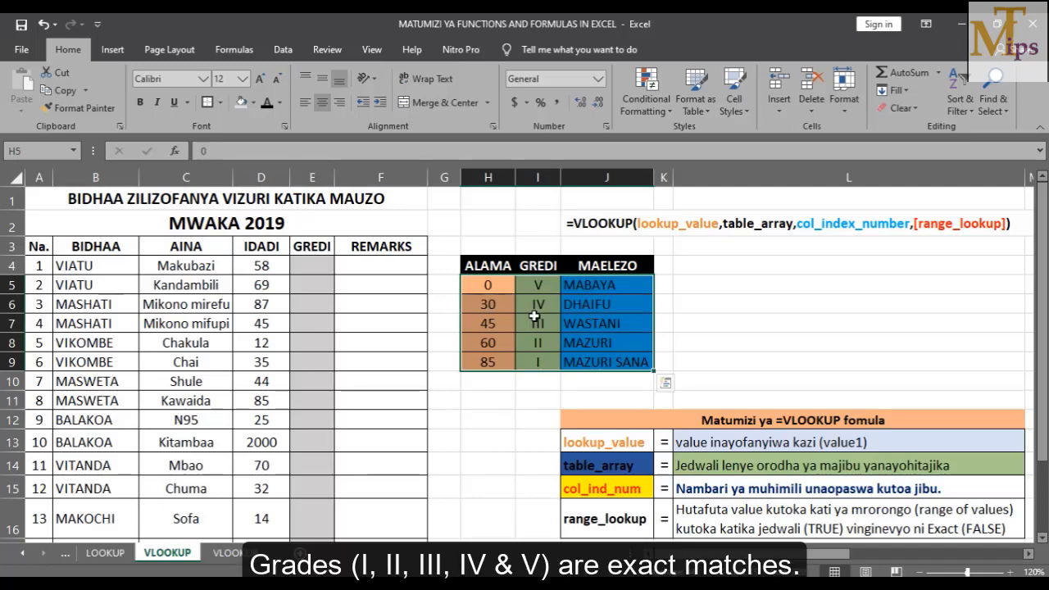
Highlight the ALAMA score column in the grade table, from lowest 0 to highest 85
left_click(490, 286)
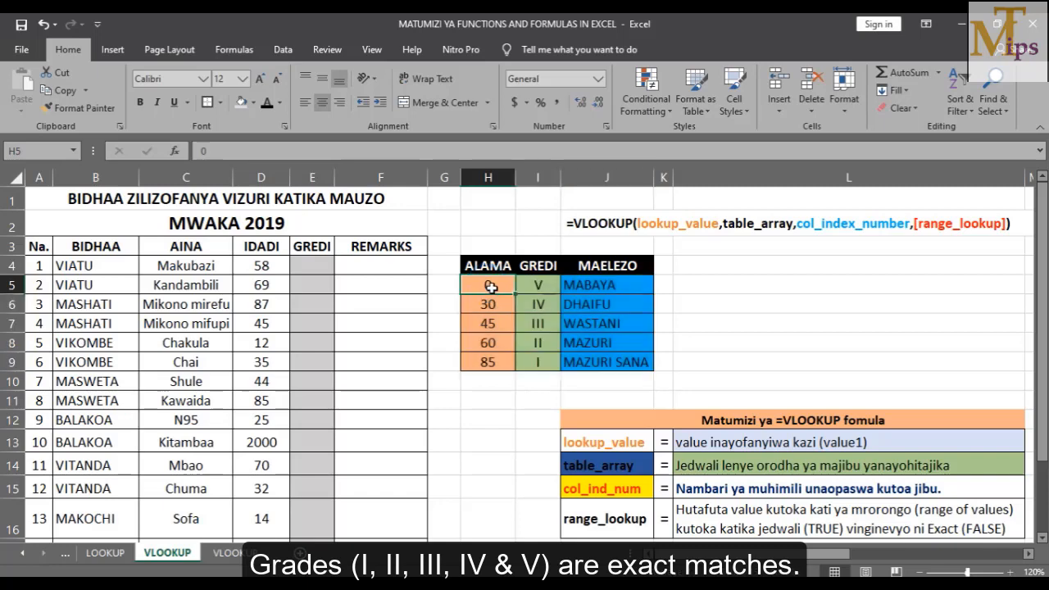
left_click(490, 304)
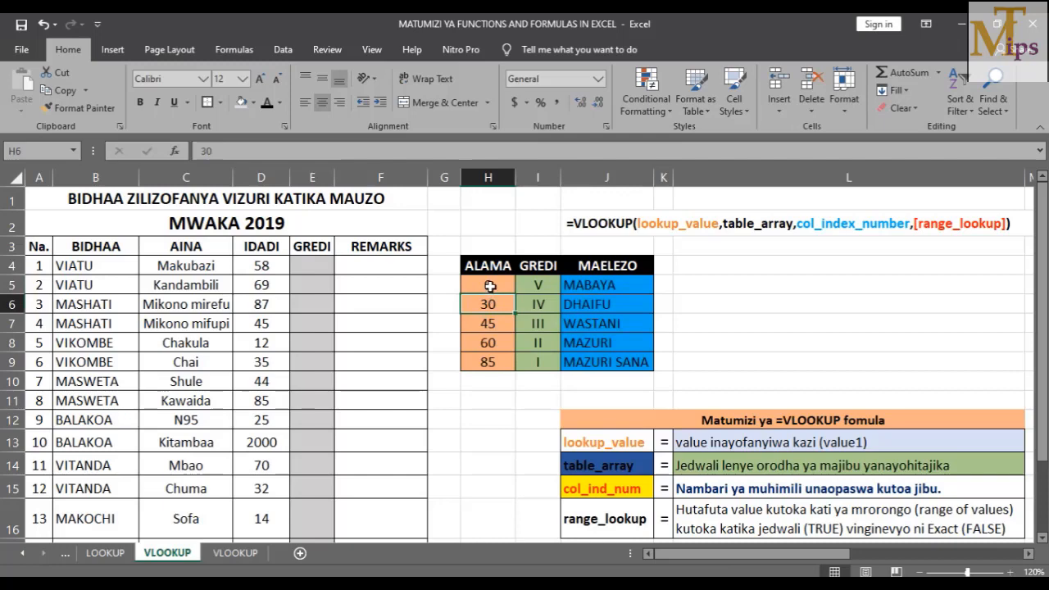
left_click(489, 285)
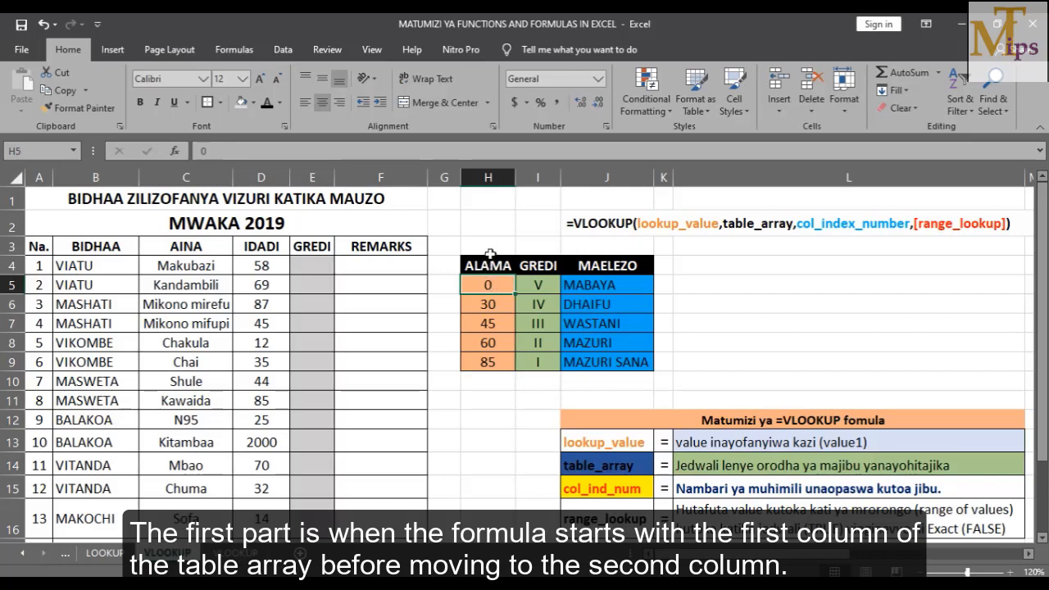
left_click(489, 177)
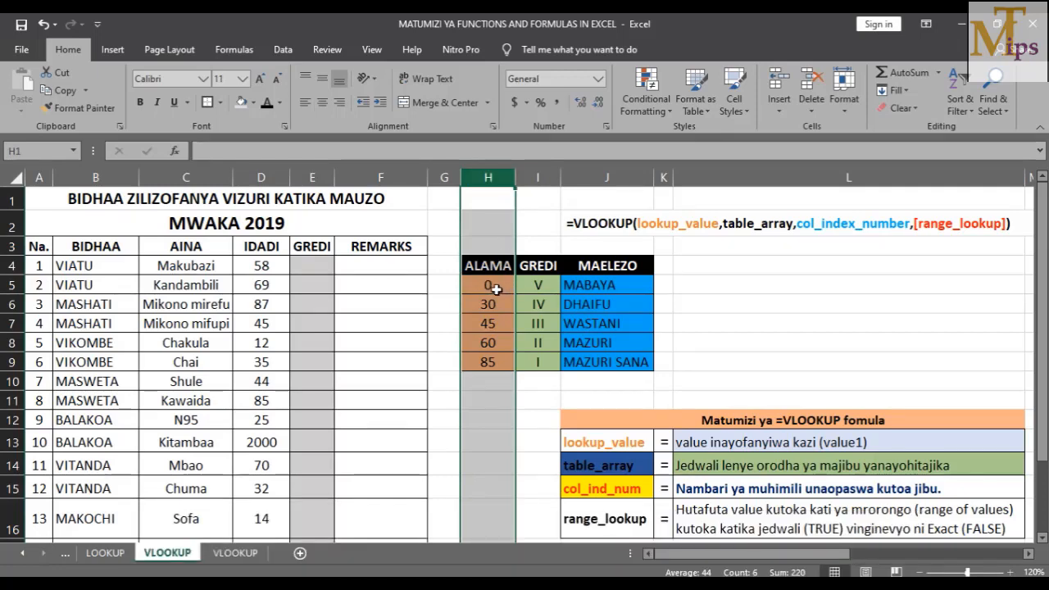
left_click_drag(488, 284, 600, 356)
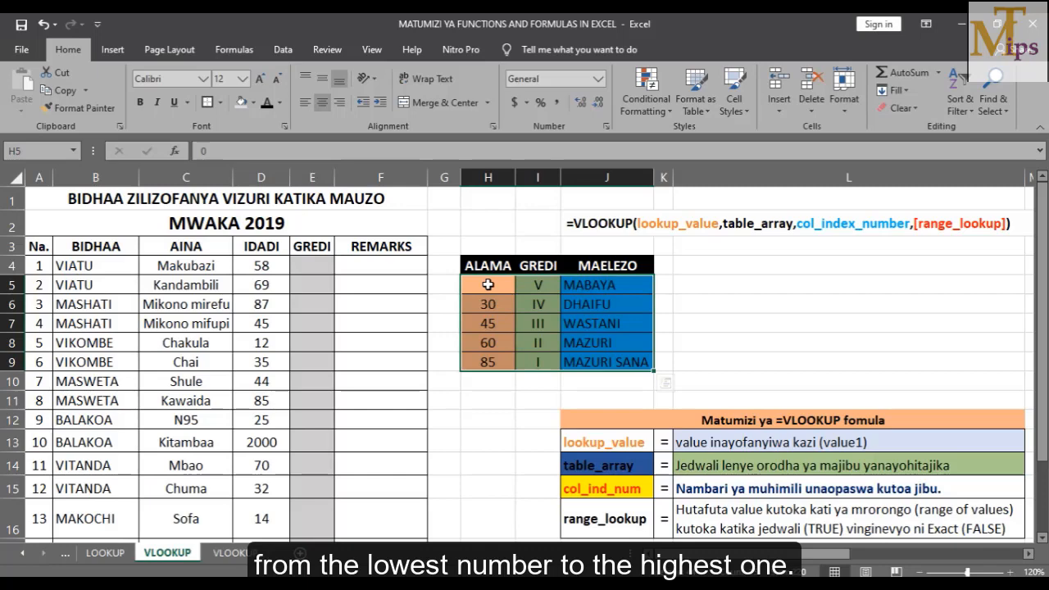
left_click(487, 284)
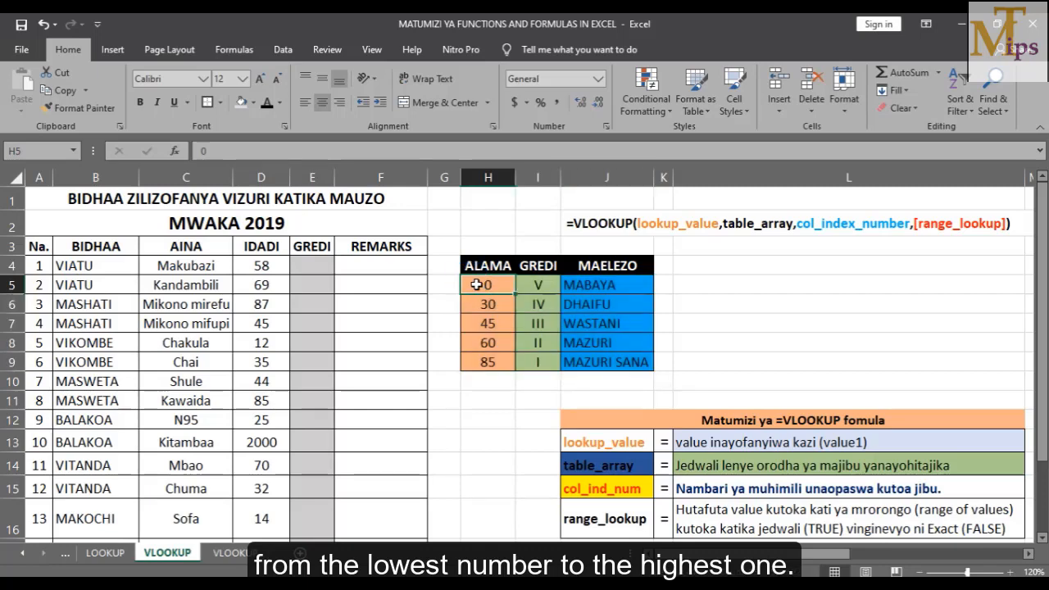
left_click(485, 363)
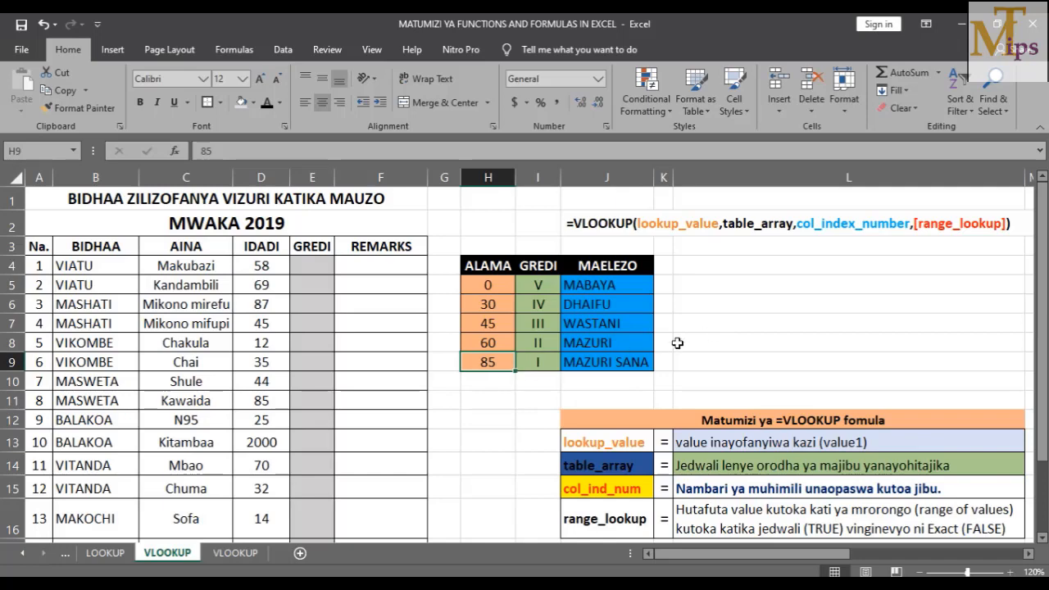
left_click(749, 304)
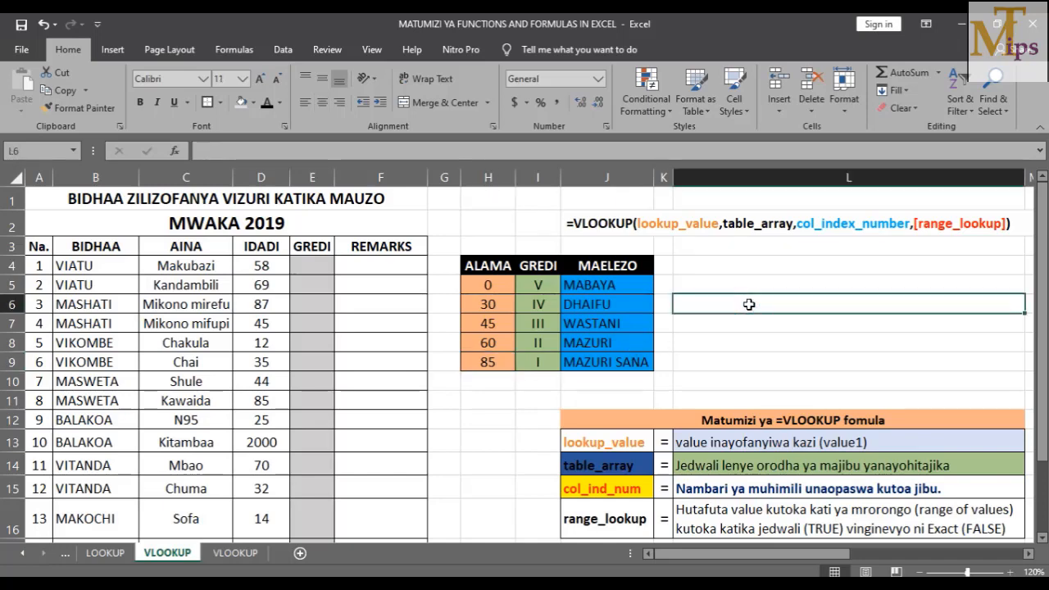
Write TRUE = APPROXIMATE and FALSE = EXACT notes in H11:I12, then clear them
left_click(481, 410)
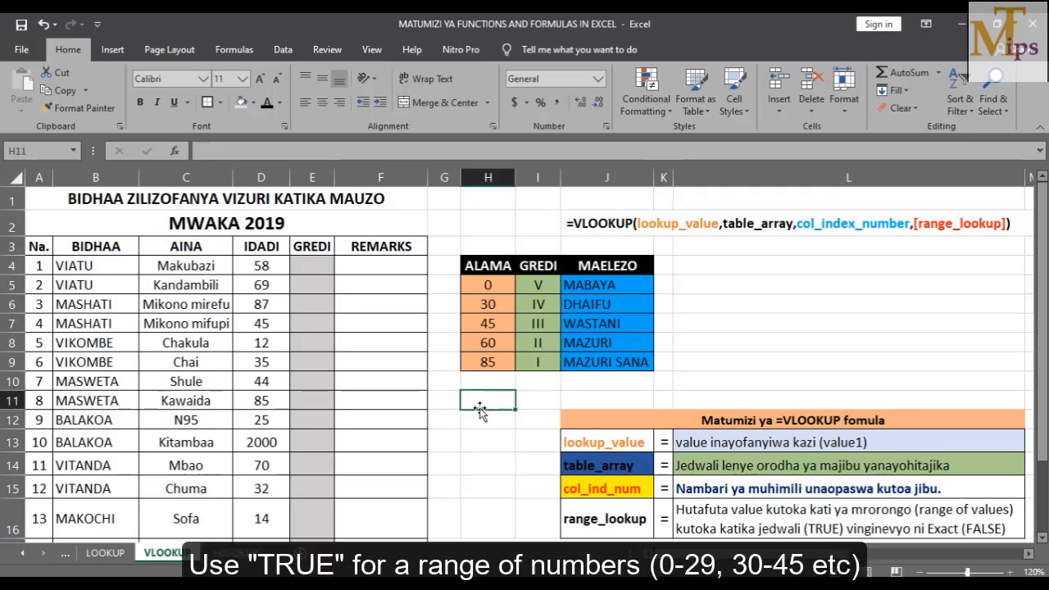
type("TRUE")
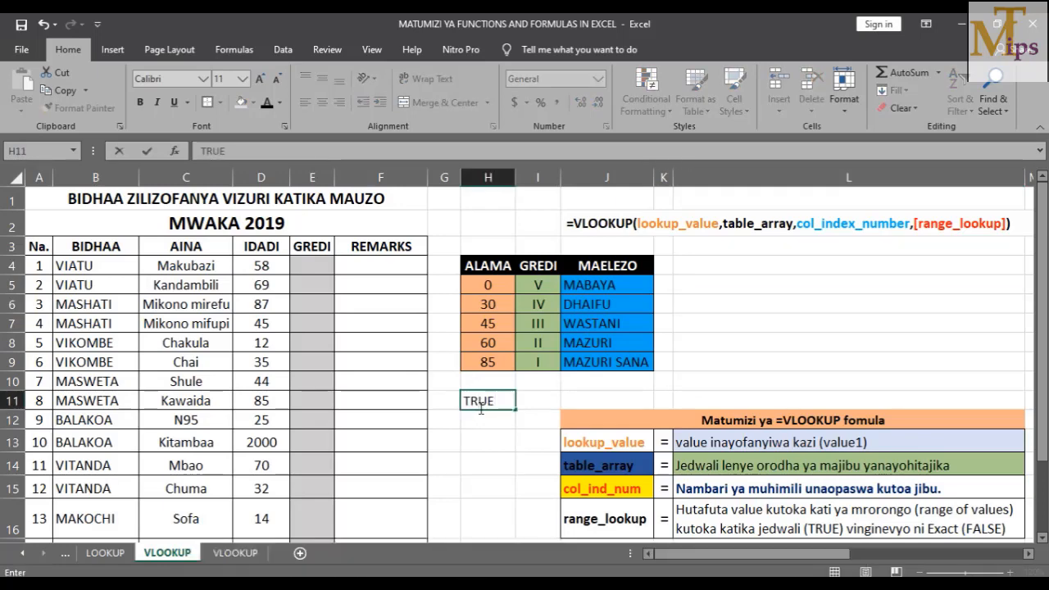
left_click(524, 401)
type("APPRO")
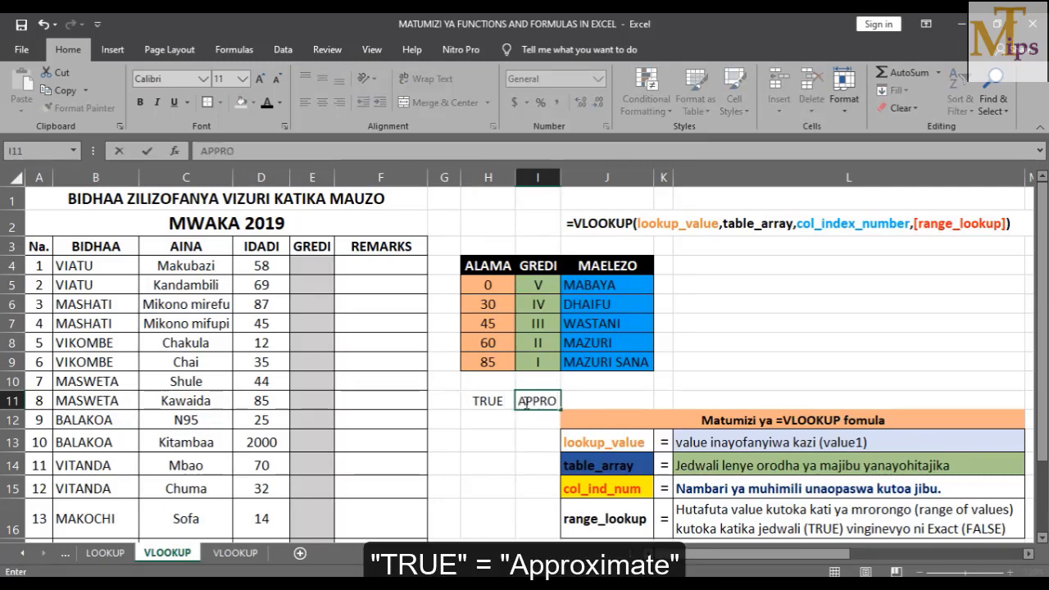
type("XIMATE")
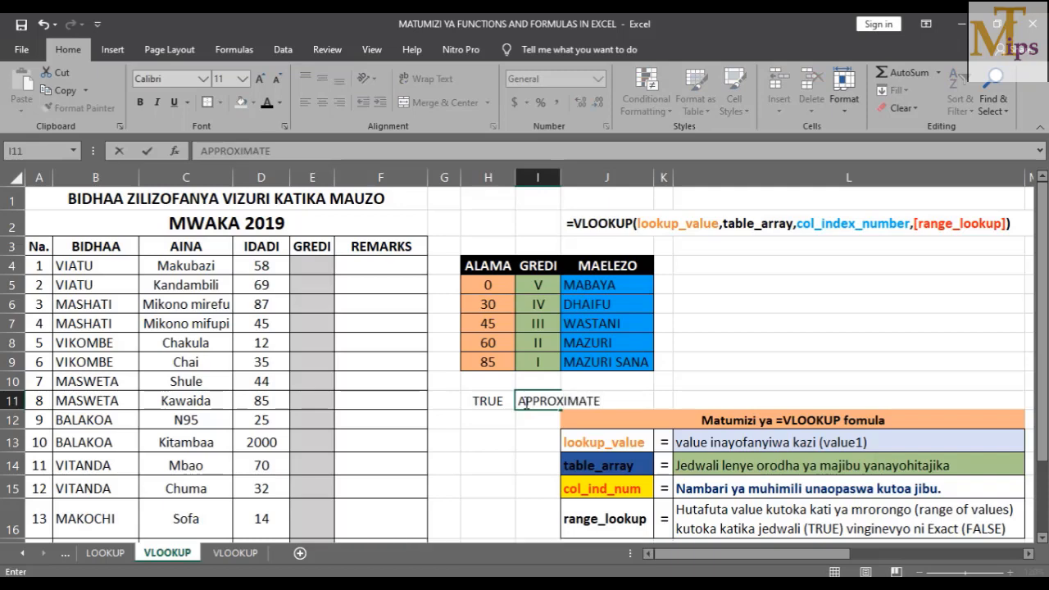
key("Return")
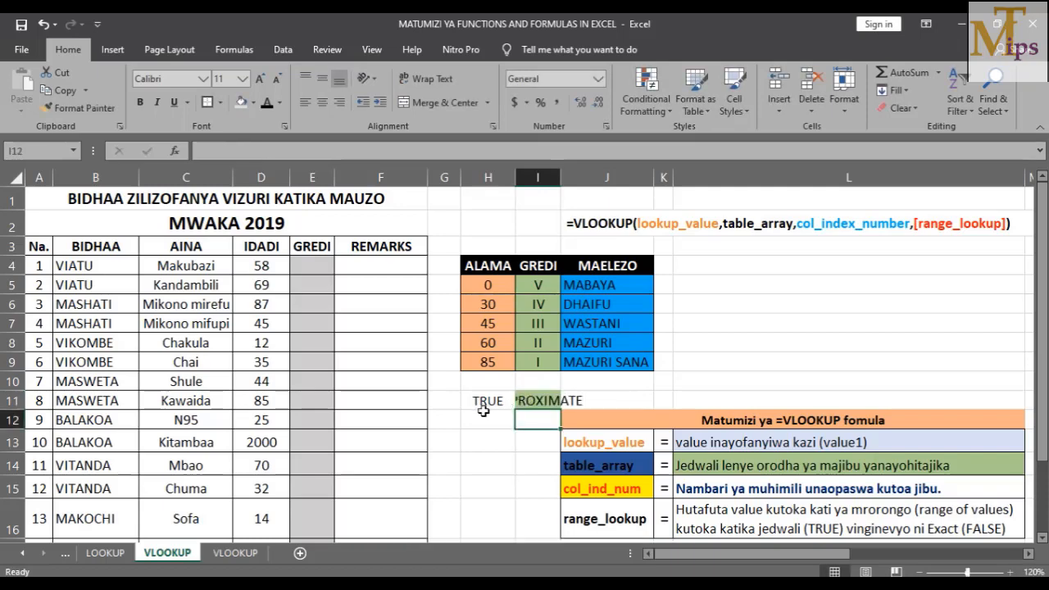
left_click(485, 416)
type("FALSE")
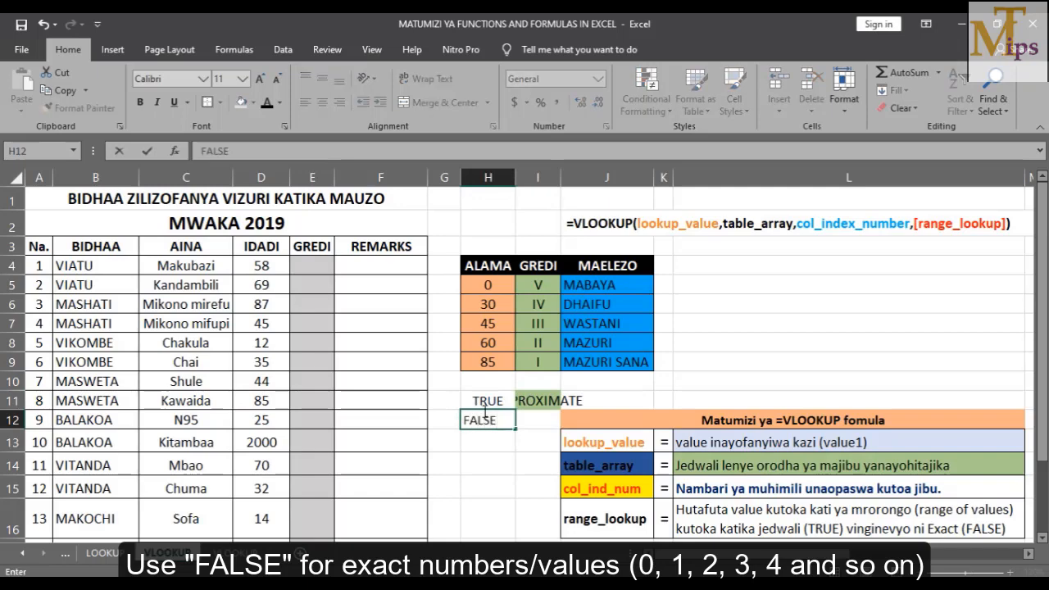
key("Tab")
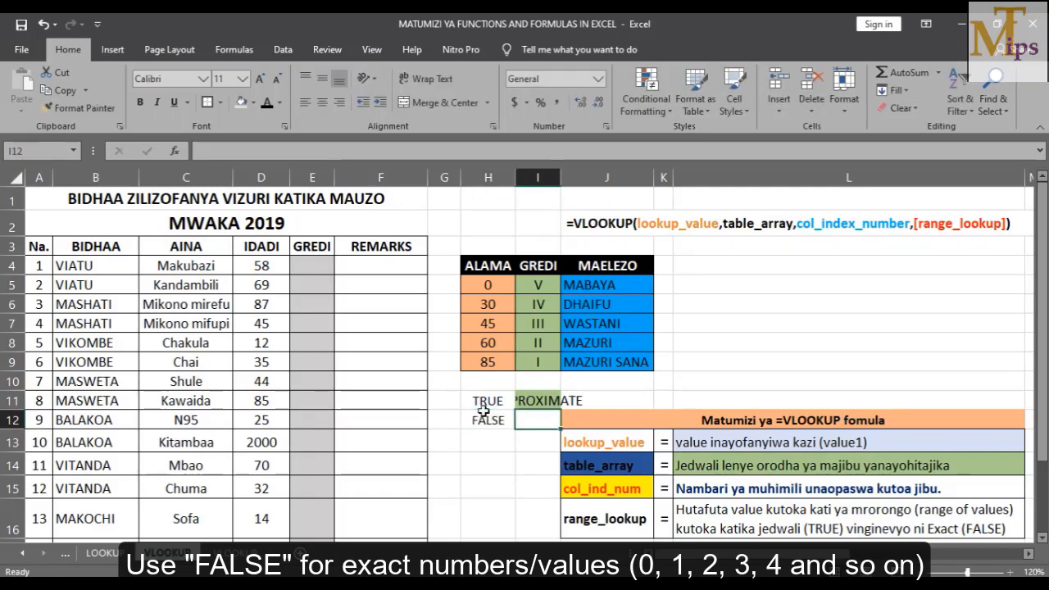
type("EXACT")
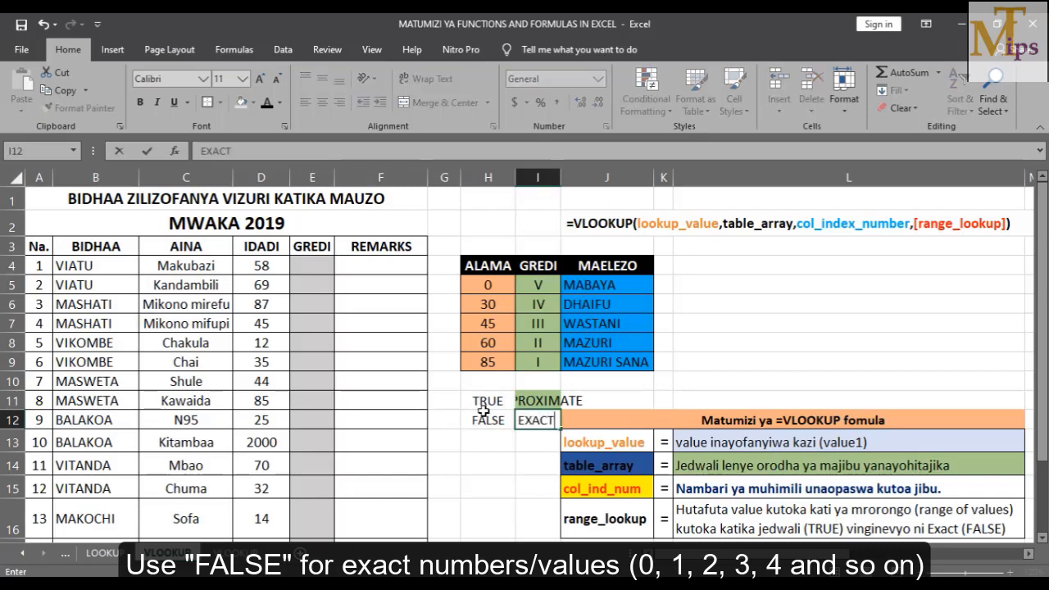
key("Return")
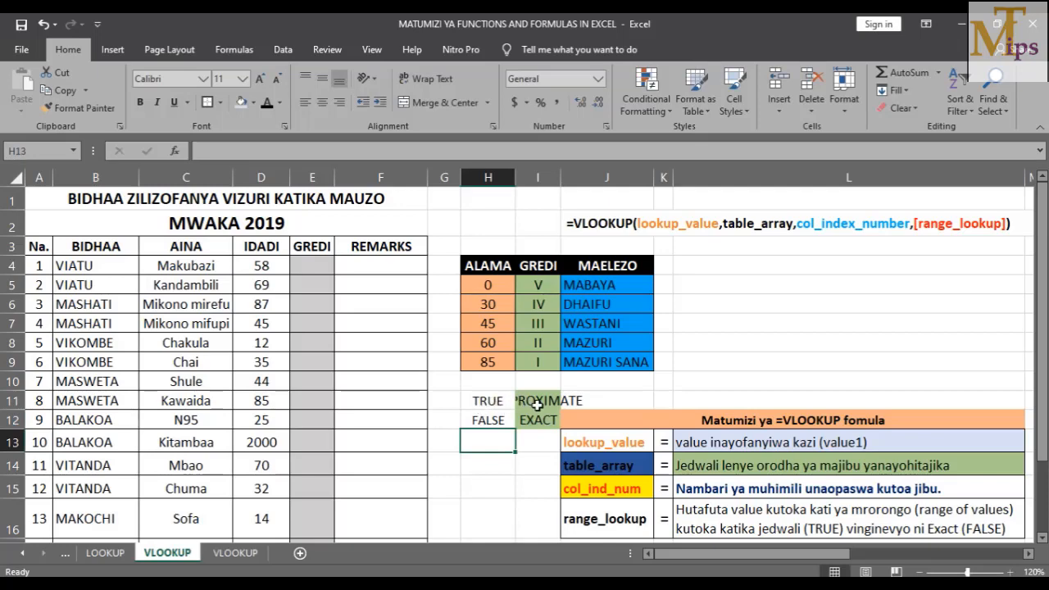
left_click_drag(488, 400, 523, 421)
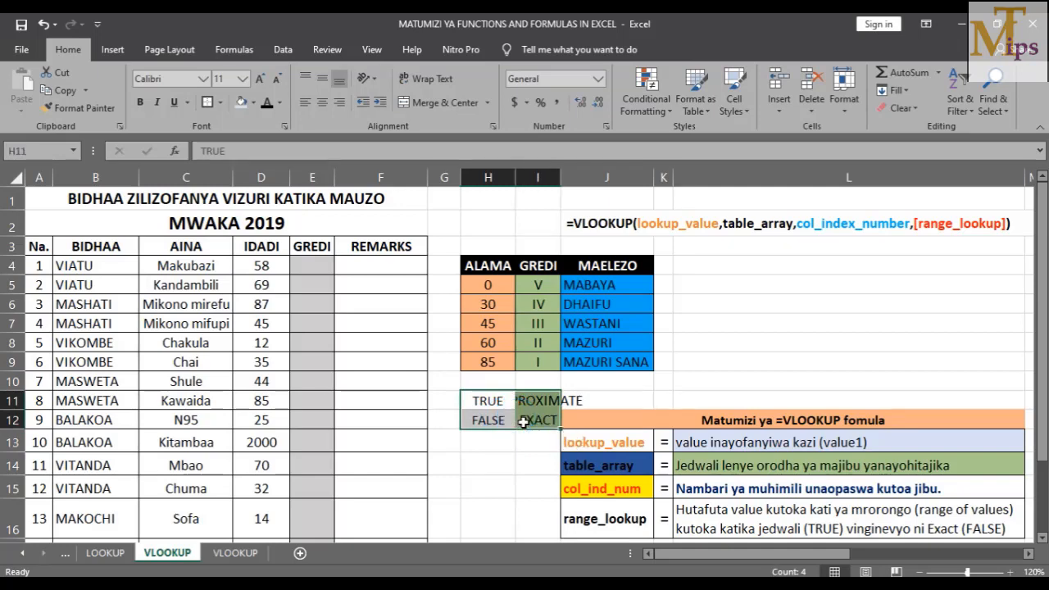
key("Delete")
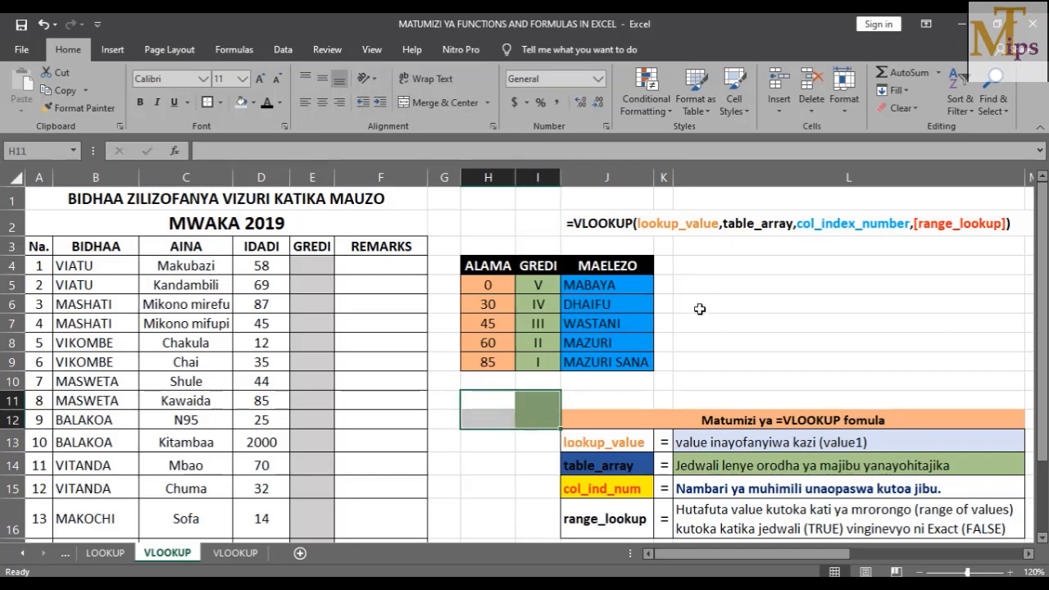
left_click(504, 344)
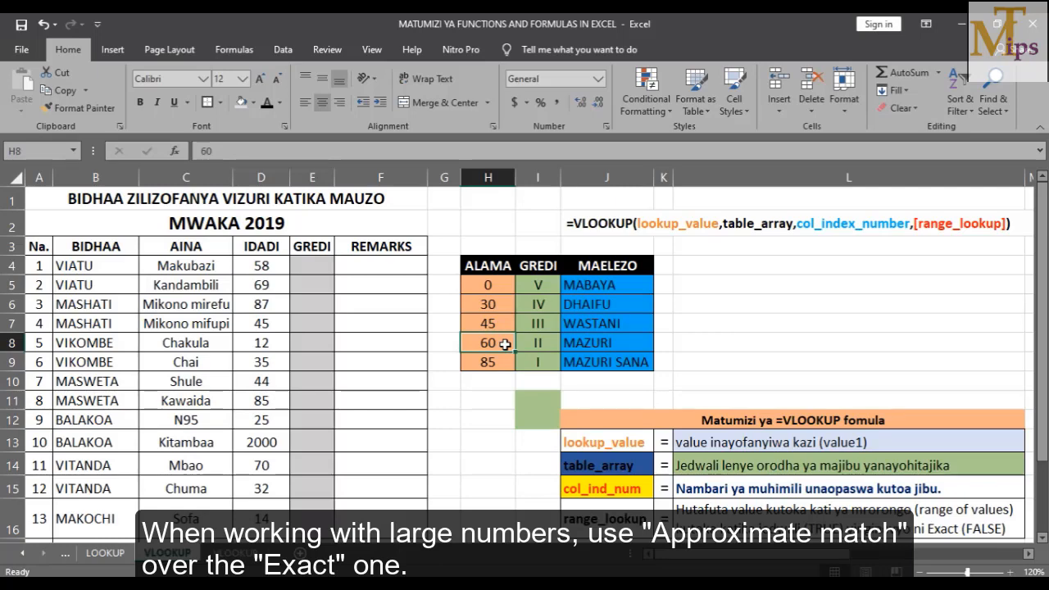
left_click(695, 358)
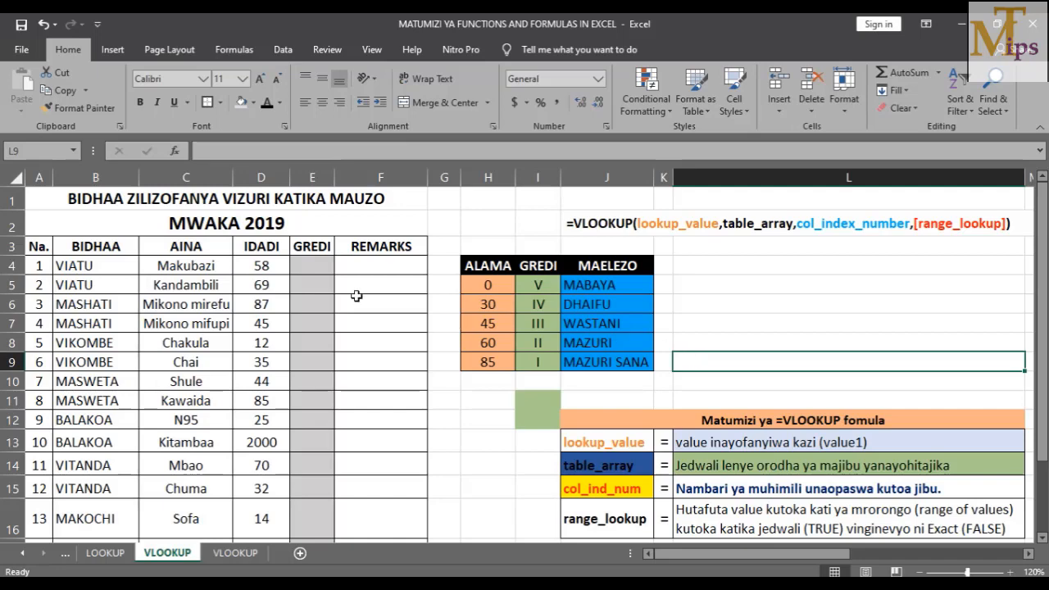
left_click(314, 268)
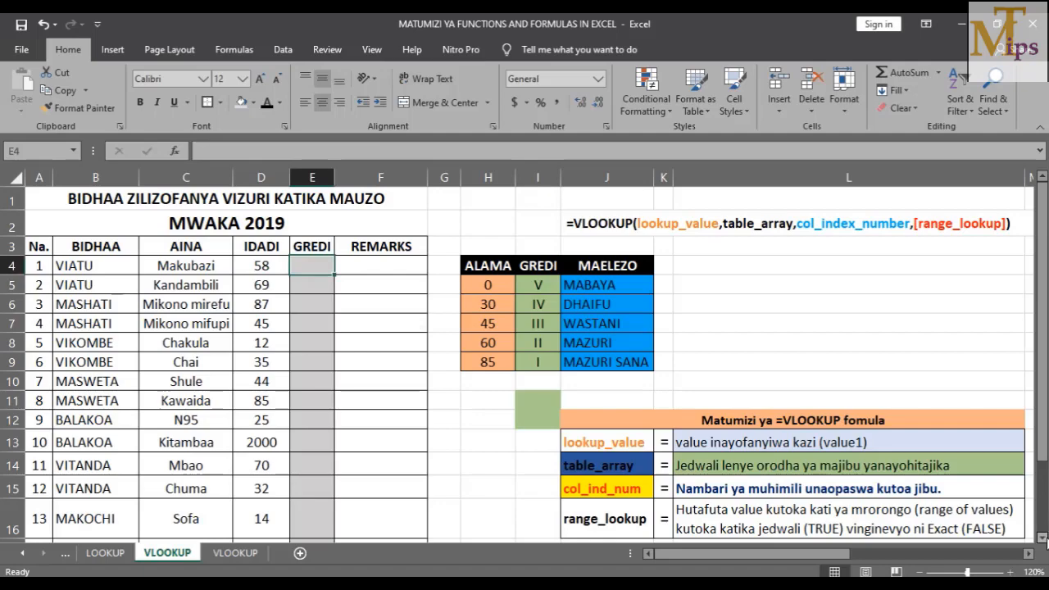
left_click(1041, 538)
left_click(1041, 537)
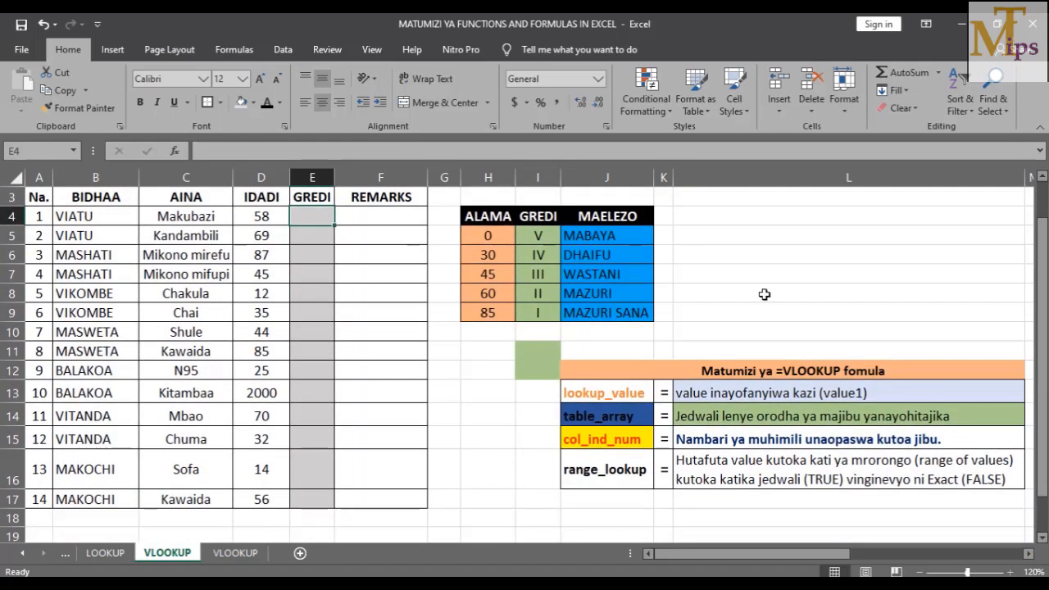
left_click_drag(1040, 273, 1039, 263)
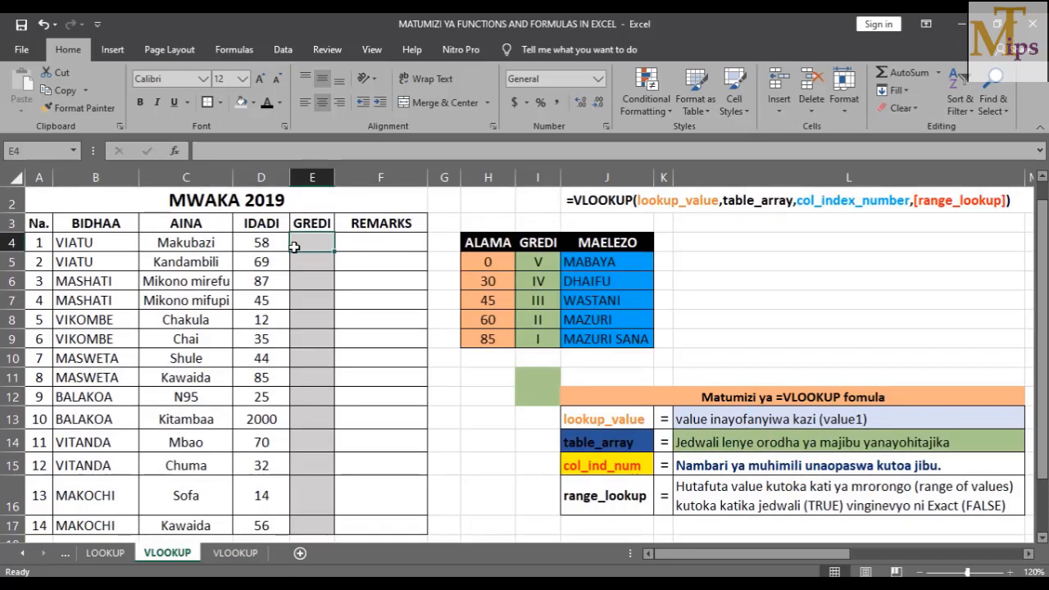
In E4, begin a VLOOKUP formula from autocomplete with D4 as the lookup value
type("=VLOO")
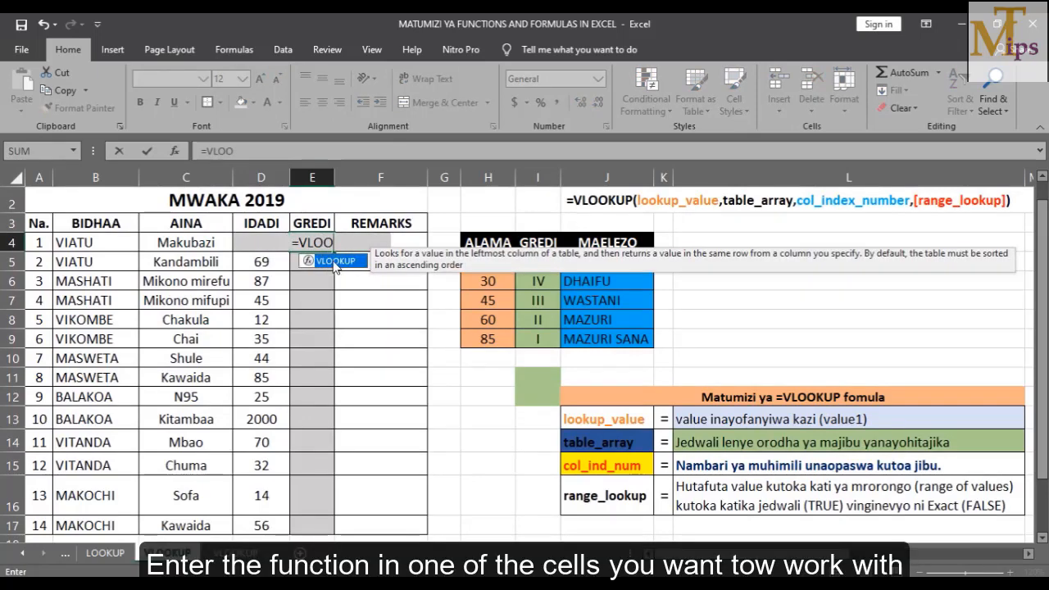
double_click(332, 262)
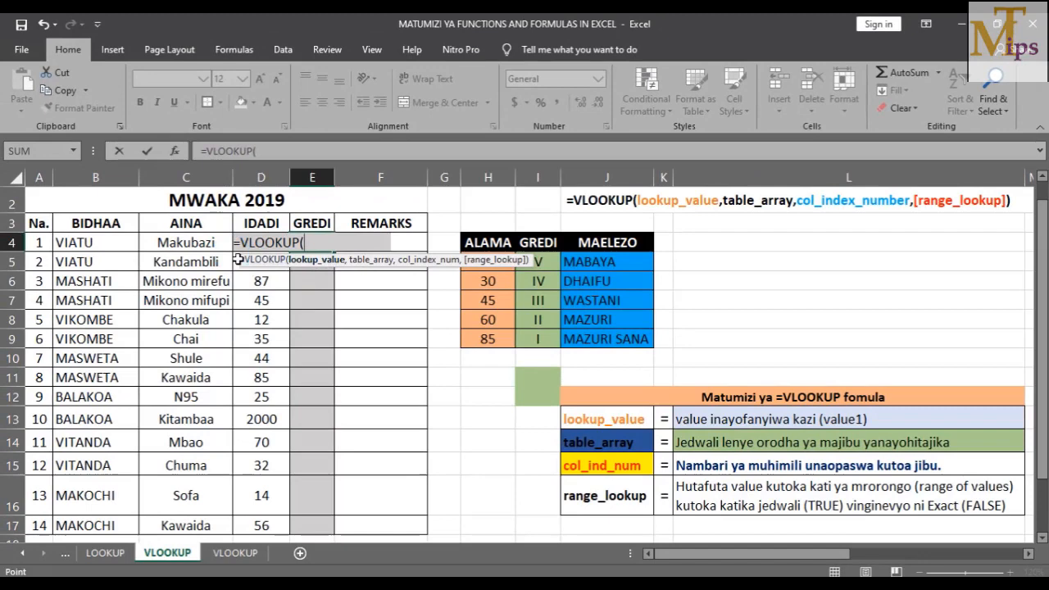
left_click(237, 259)
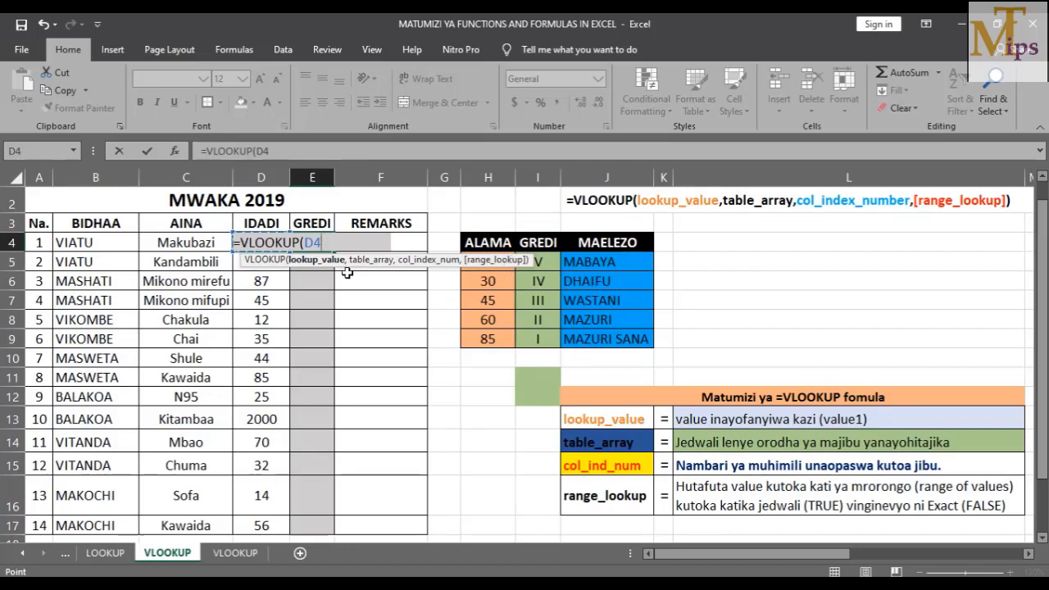
type(",")
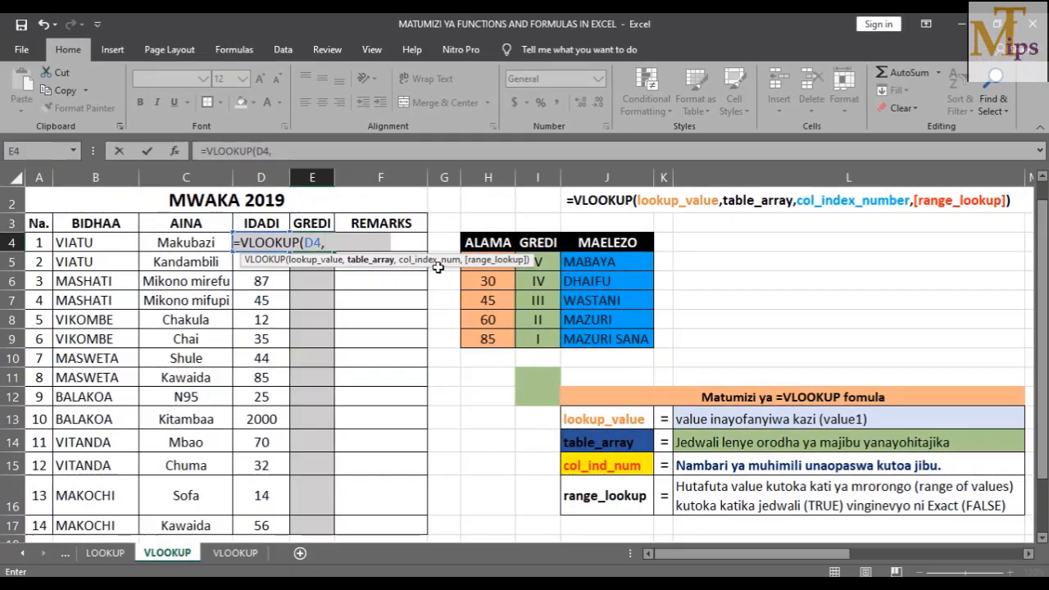
Add the absolute grade table $H$5:$J$9 as the table array in E4's formula
left_click_drag(439, 261, 347, 322)
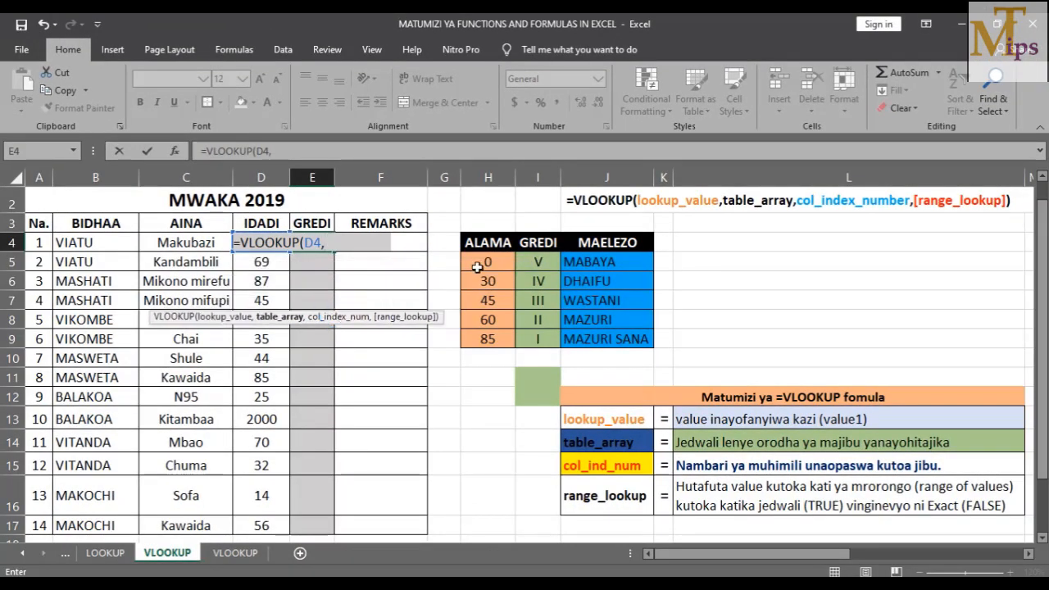
left_click_drag(477, 267, 588, 332)
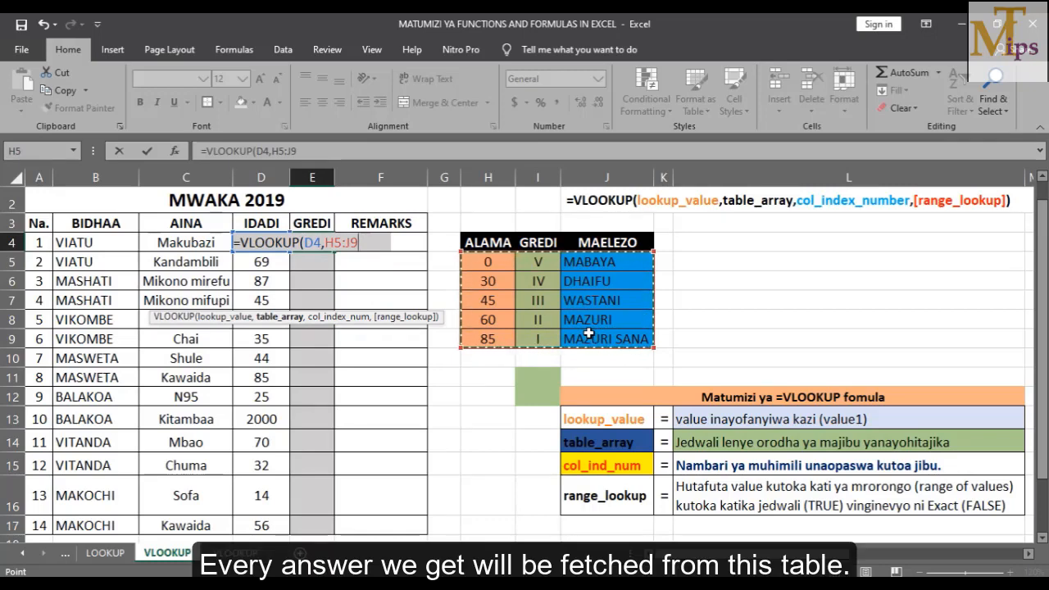
key("F4")
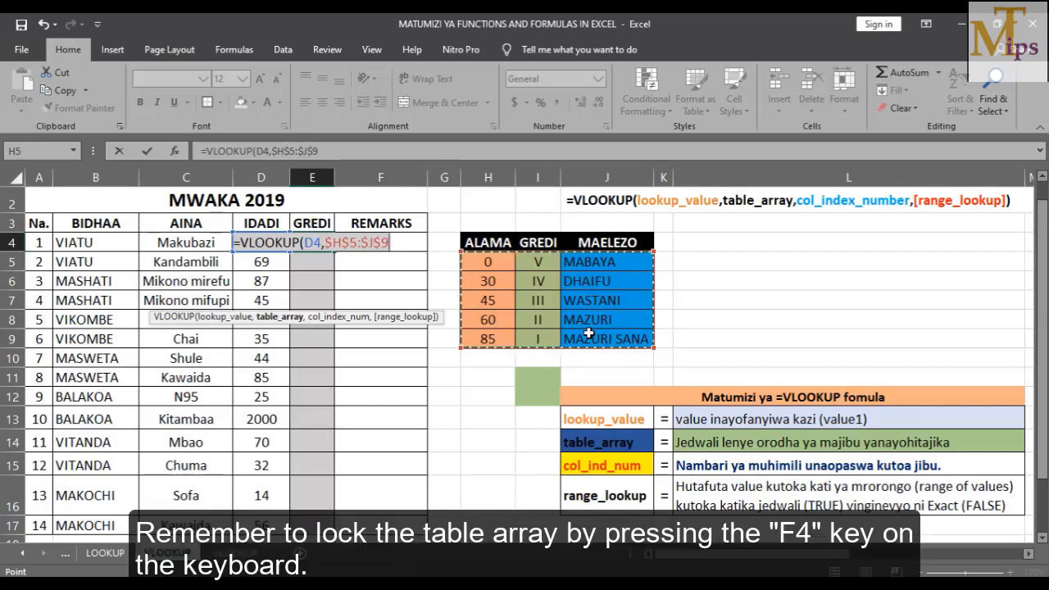
type(",2")
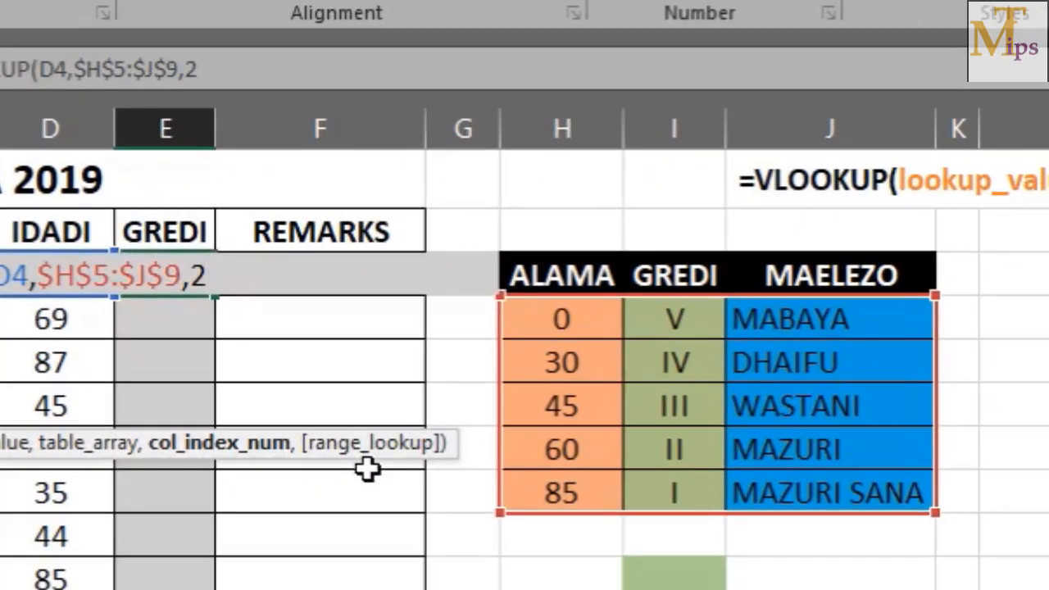
Finish E4's formula with FALSE (exact match) as range_lookup and enter it
type(",")
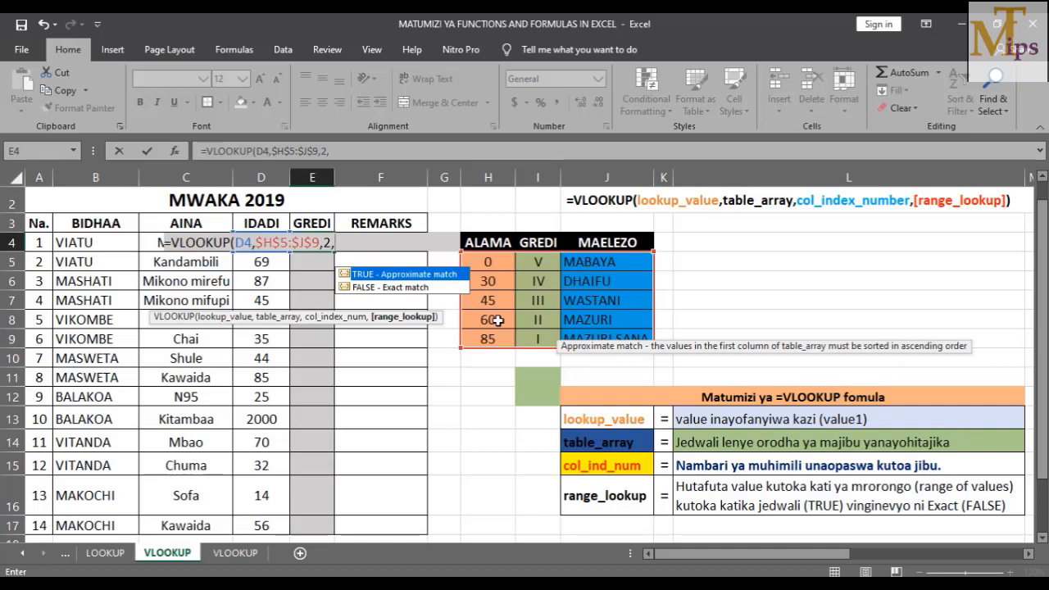
double_click(373, 286)
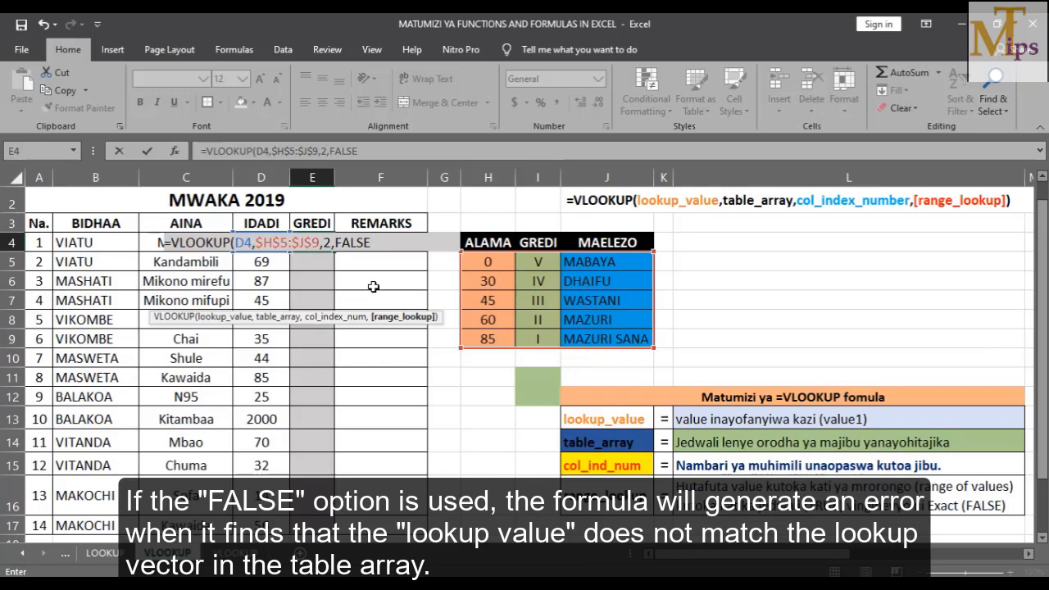
key("Return")
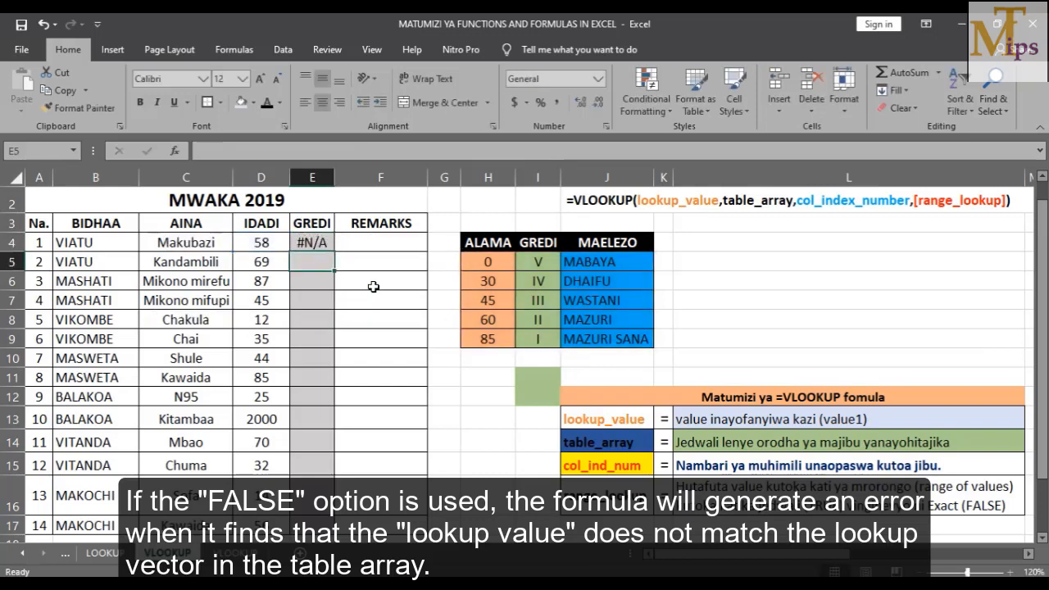
Fill the exact-match formula down to E17, compare against scores H5:H9, and reopen E4's FALSE argument
left_click(310, 244)
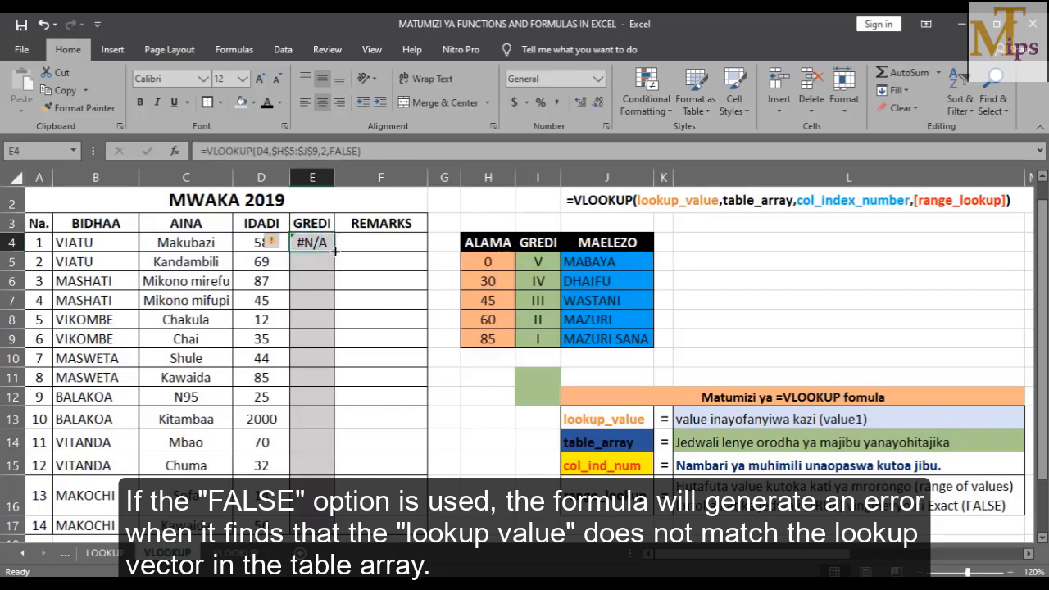
double_click(335, 252)
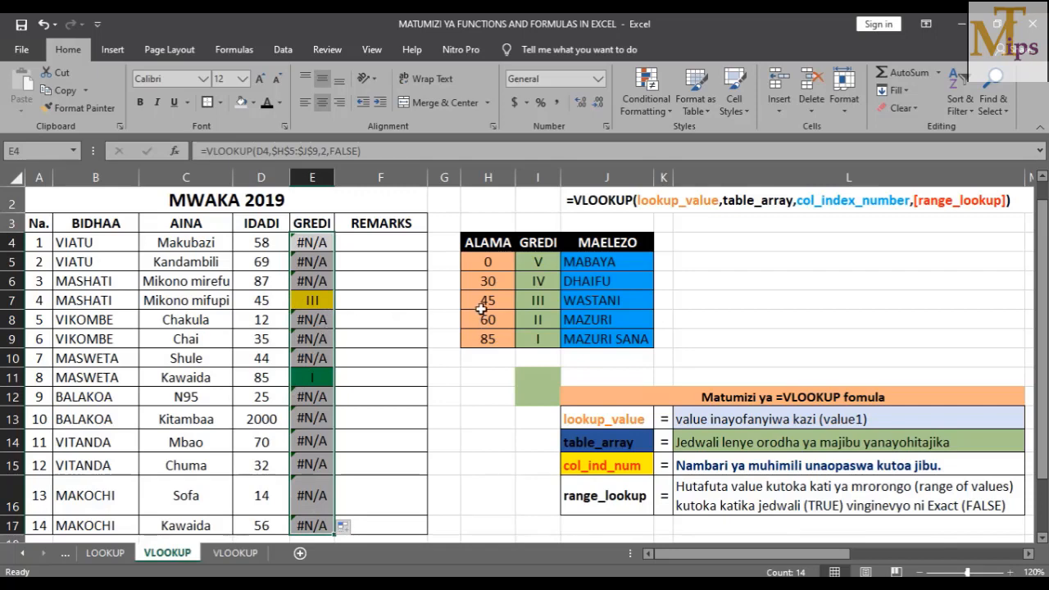
left_click_drag(488, 262, 487, 337)
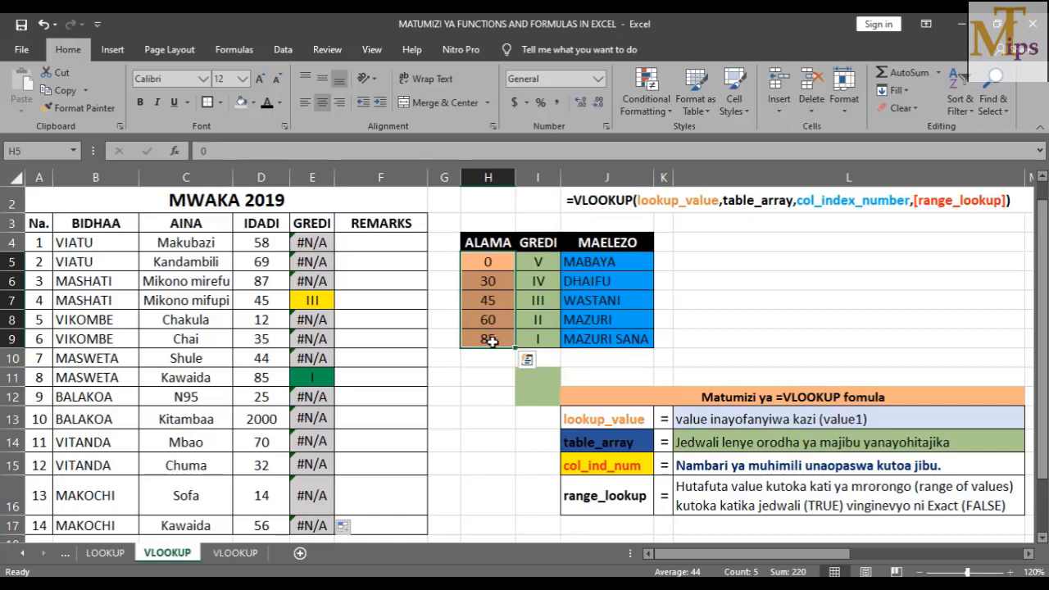
left_click(301, 241)
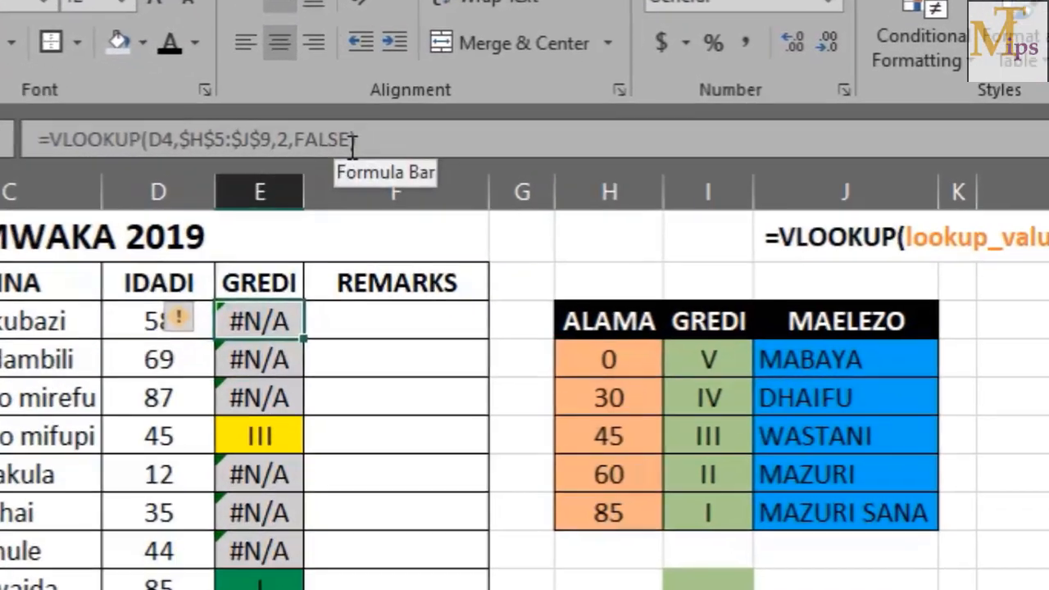
double_click(333, 150)
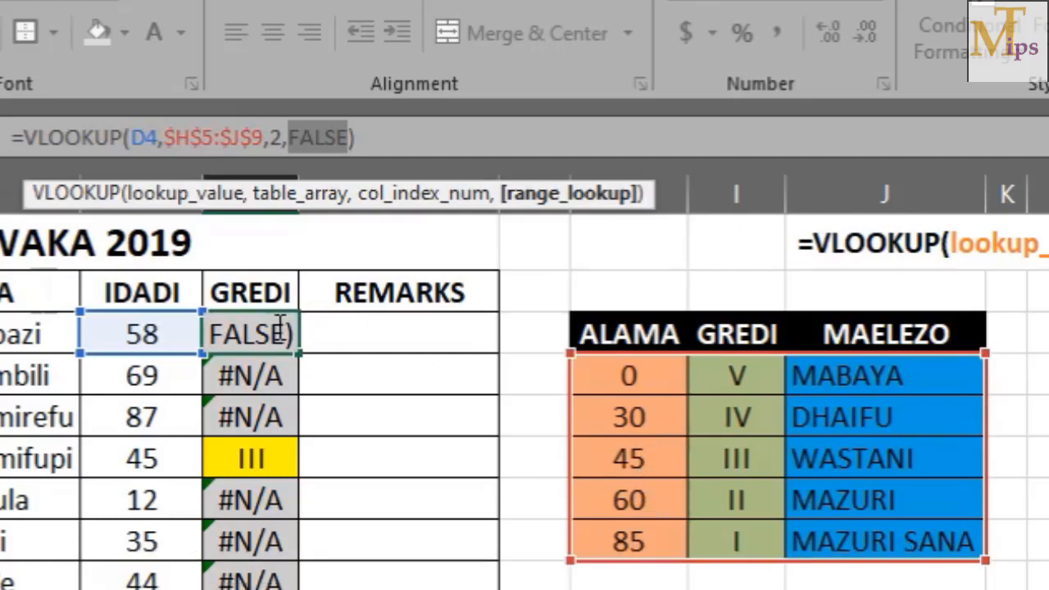
Replace FALSE with TRUE in E4's formula so quantity 58 returns grade III
type("TRUE")
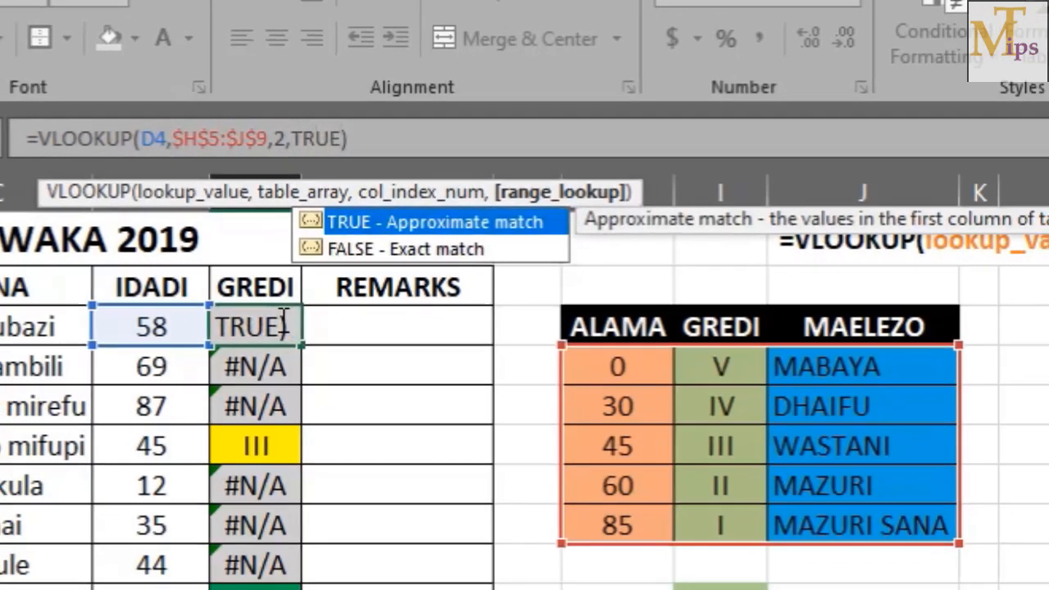
key("Return")
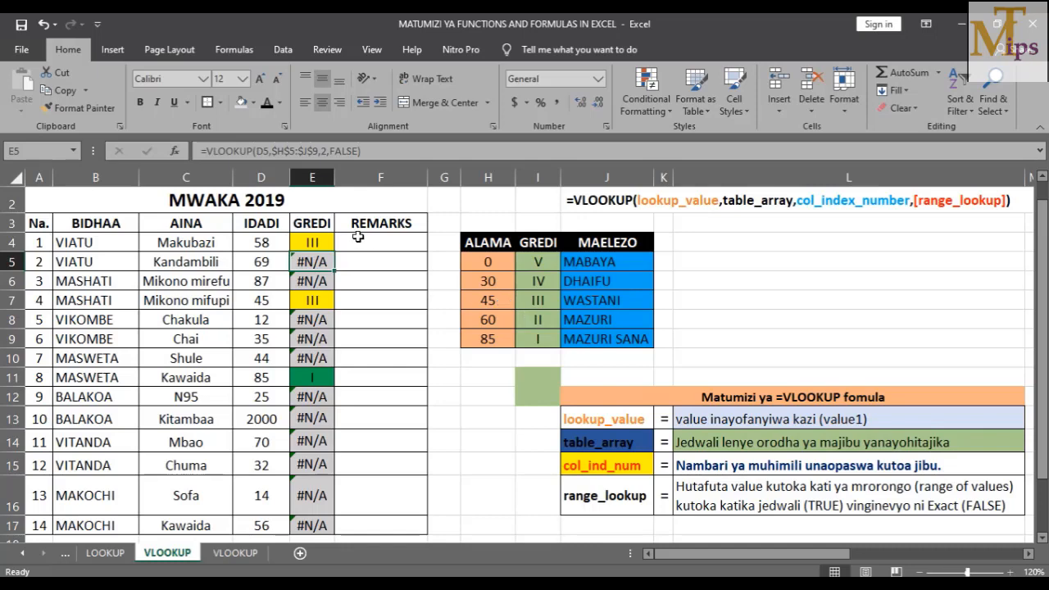
Copy E4's approximate-match formula down to E17, giving grades I to V
left_click(319, 237)
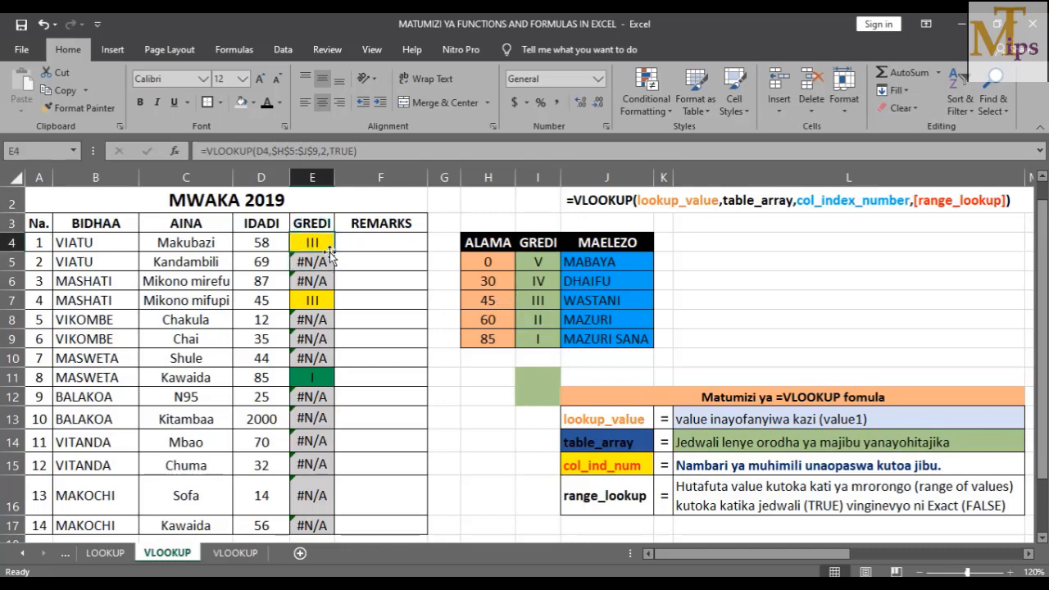
double_click(333, 252)
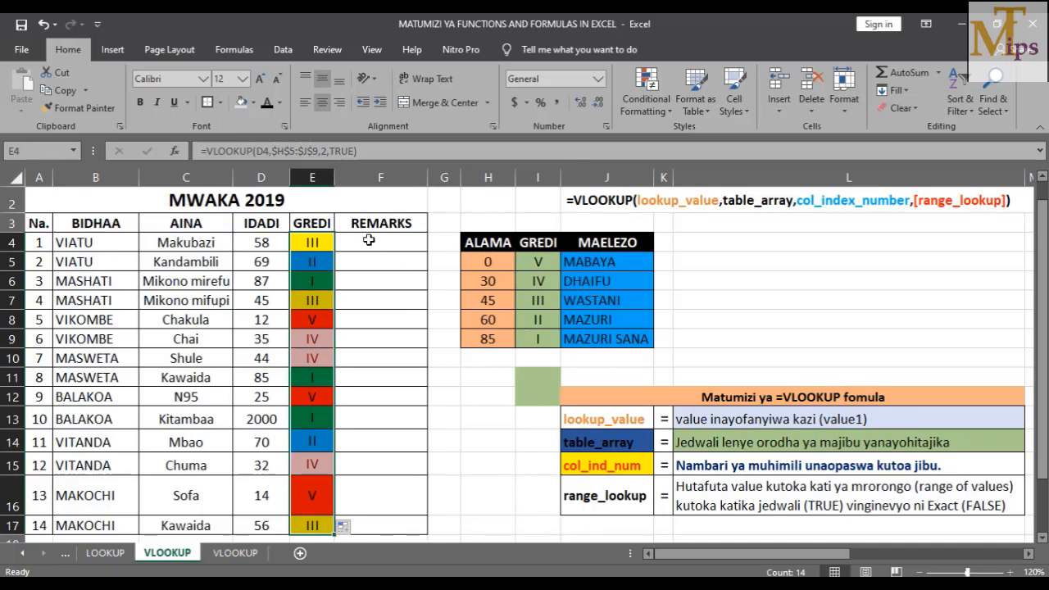
left_click(369, 240)
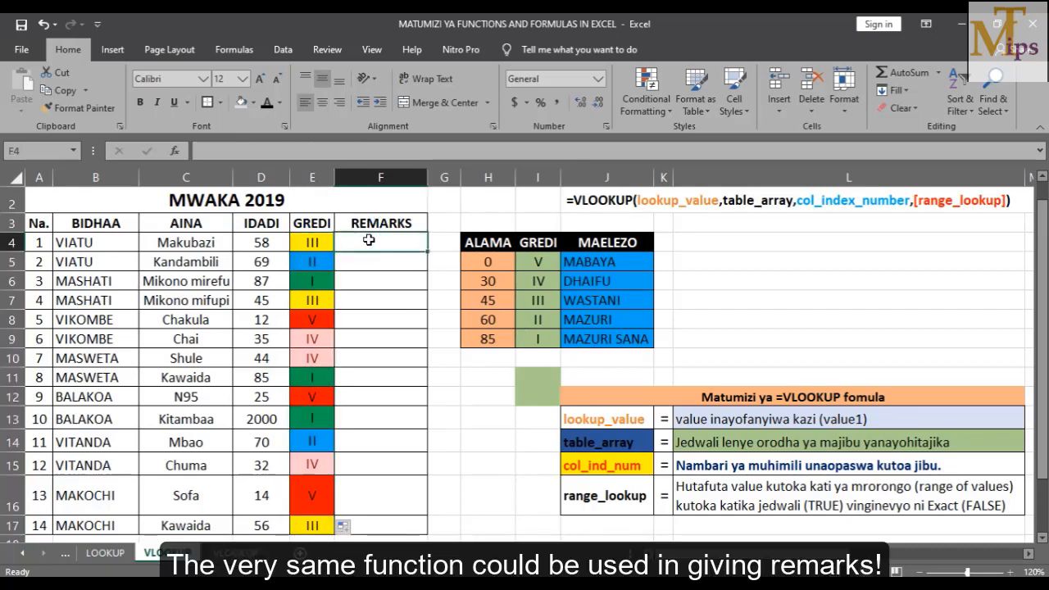
In F4, start =VLOOKUP(D4, and move the argument hint off the lookup table
type("=VL")
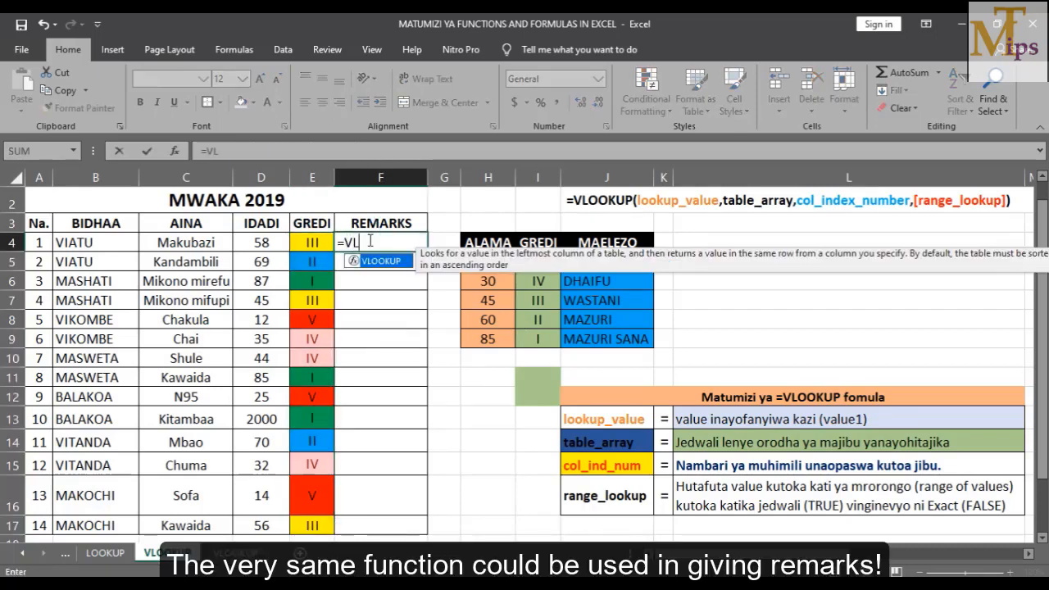
double_click(378, 262)
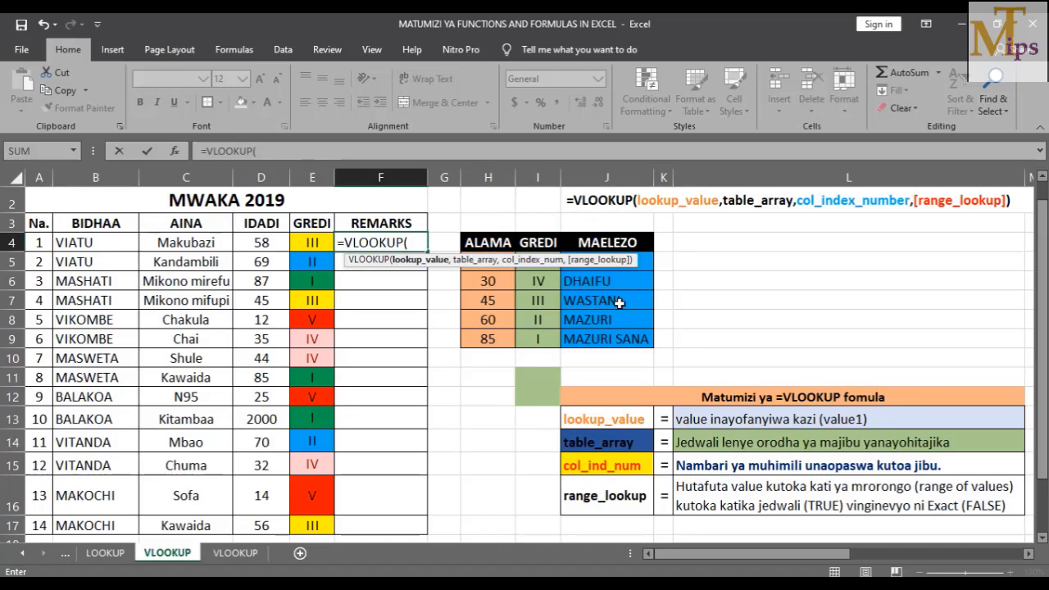
left_click(267, 244)
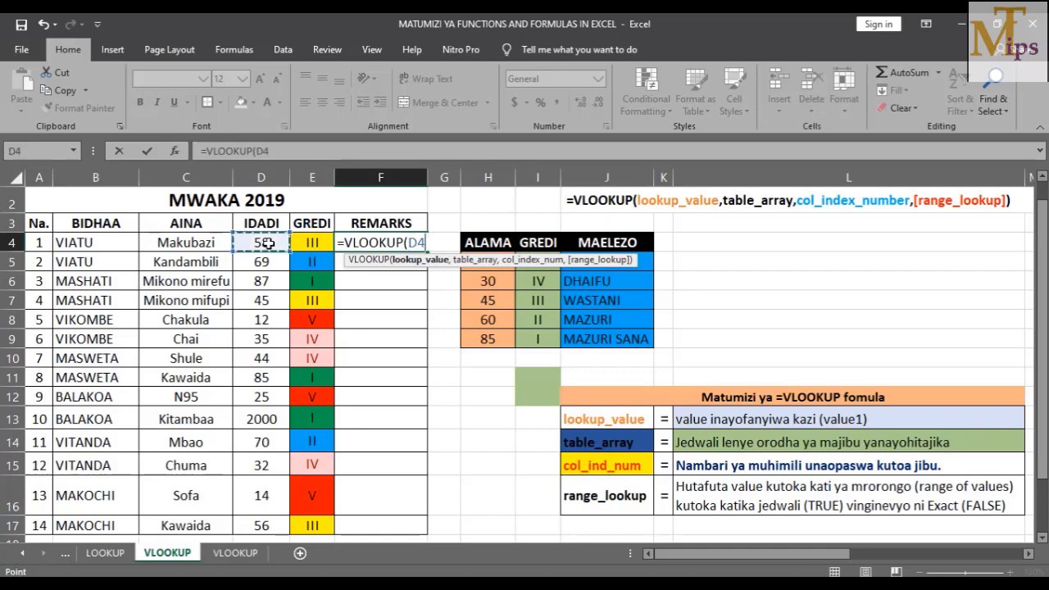
type(",")
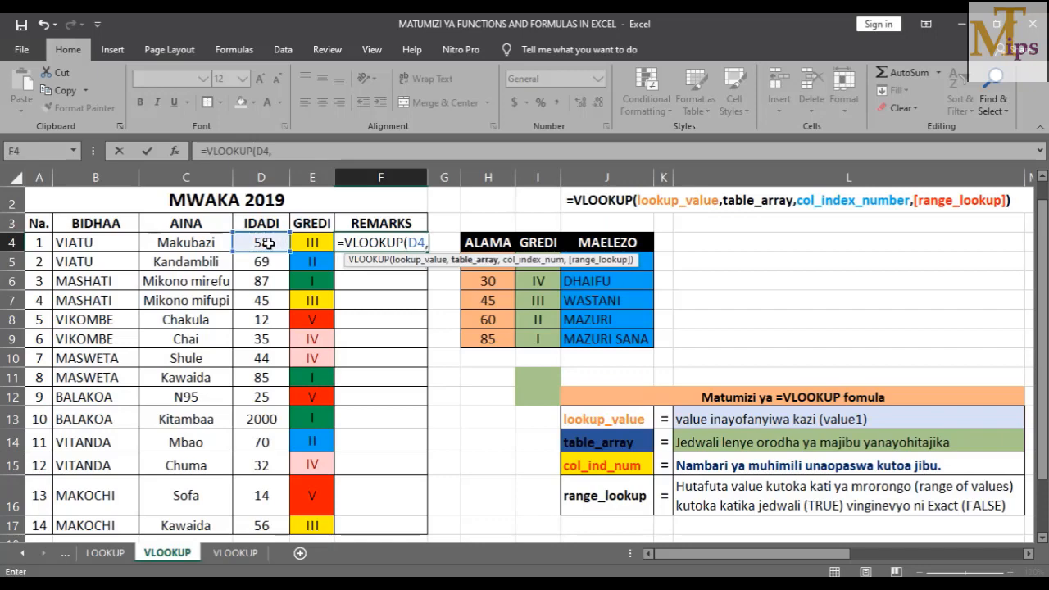
left_click(401, 260)
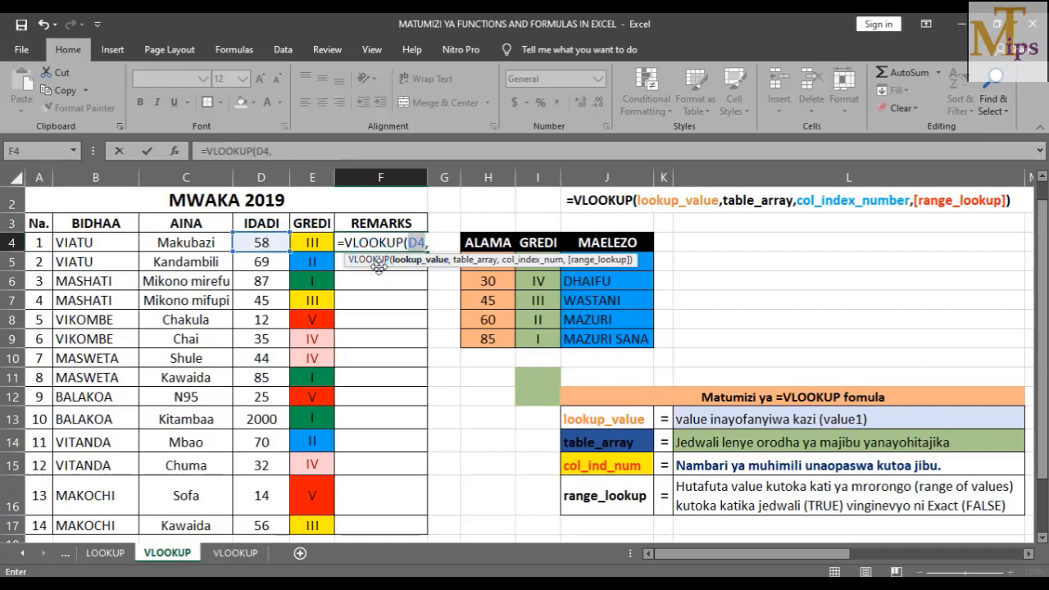
left_click_drag(402, 266, 115, 373)
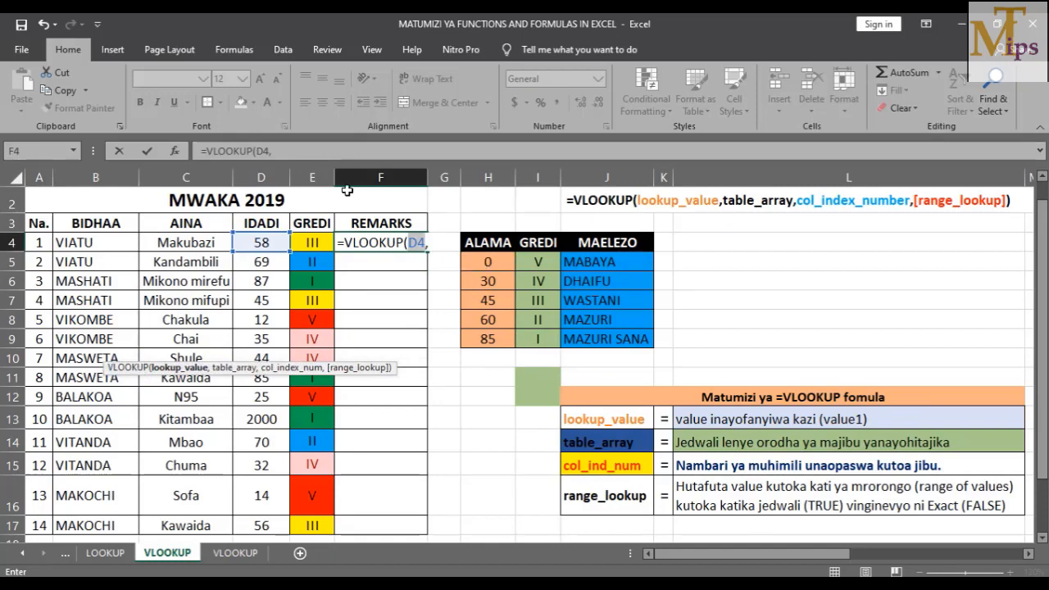
Add locked range $H$5:$J$9, column 3 and TRUE to F4's formula, returning WASTANI
left_click(296, 150)
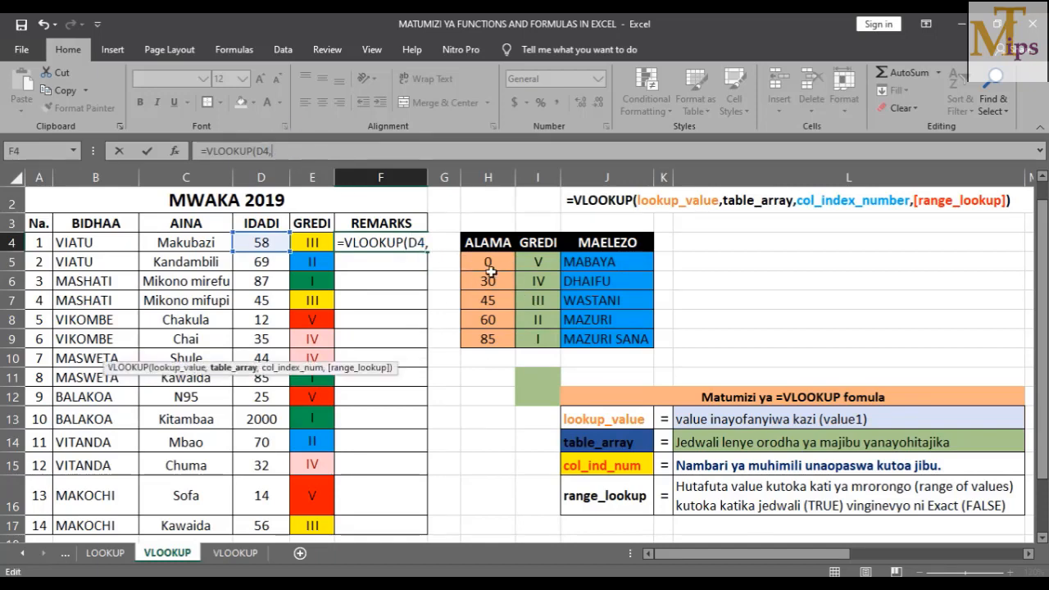
left_click_drag(473, 268, 616, 332)
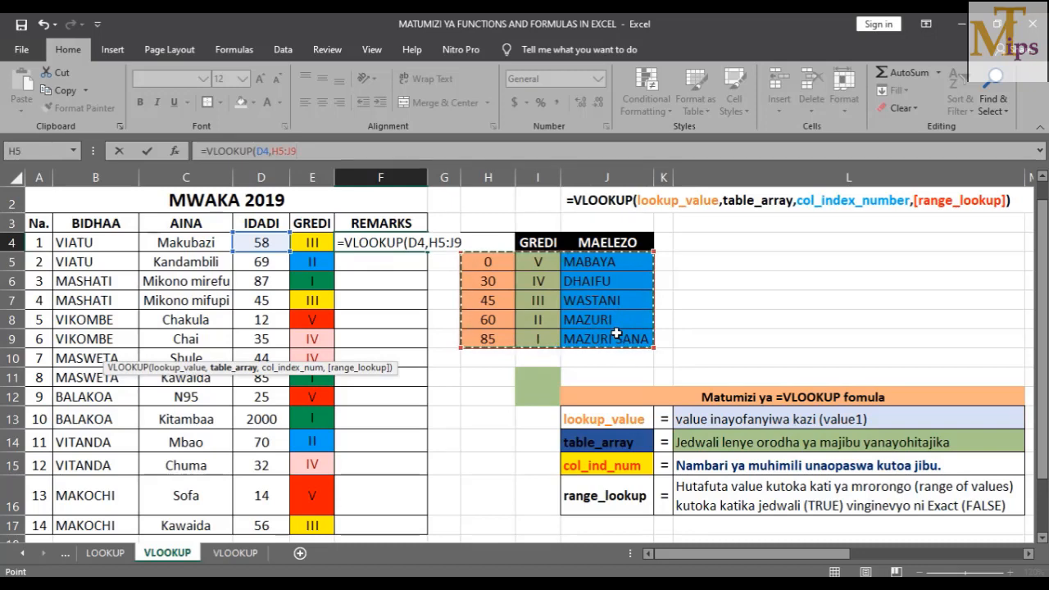
key("F4")
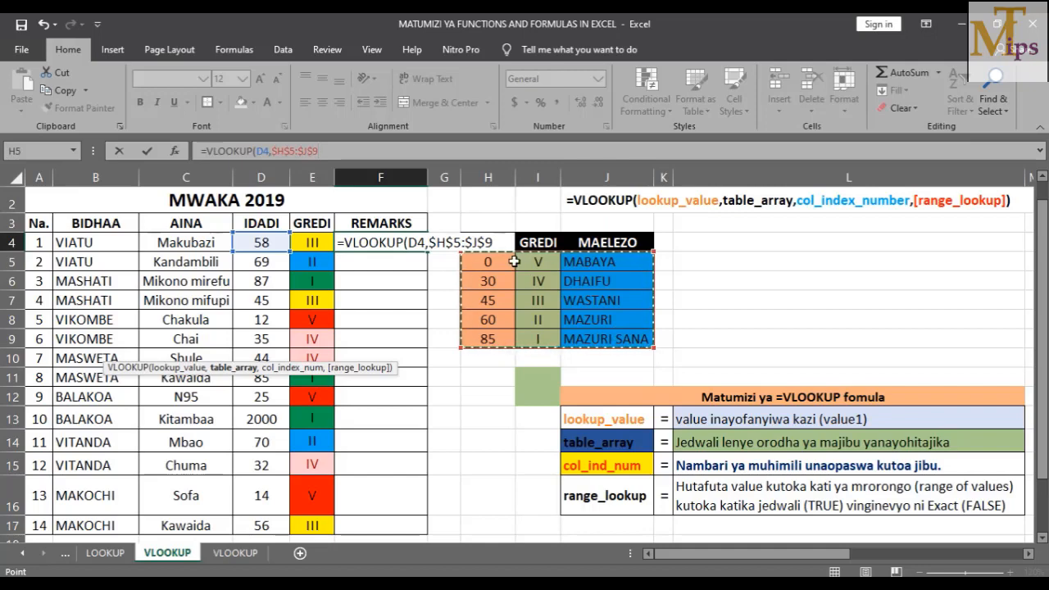
type(",")
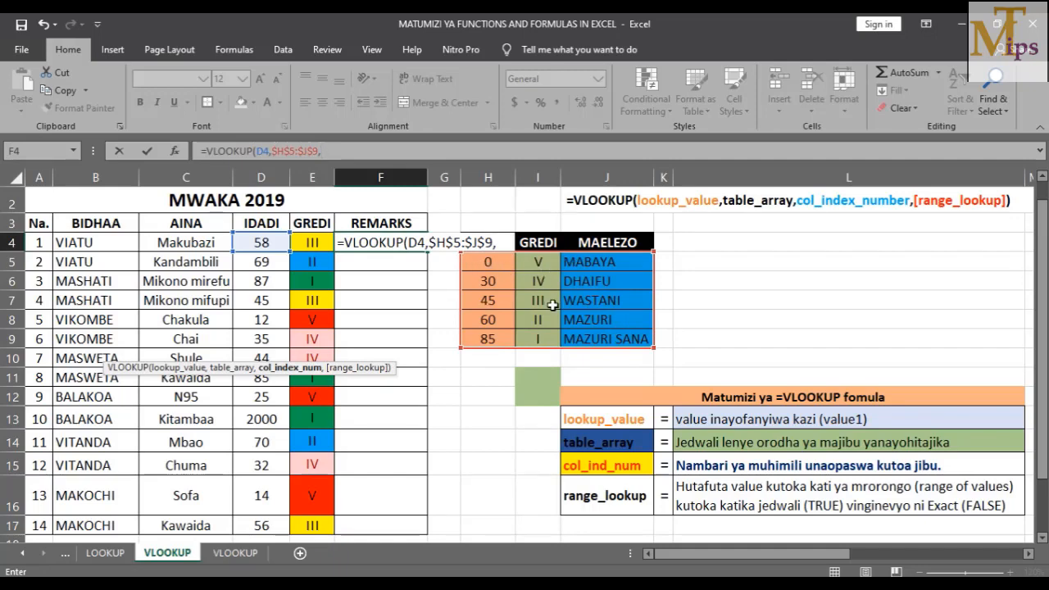
type("3")
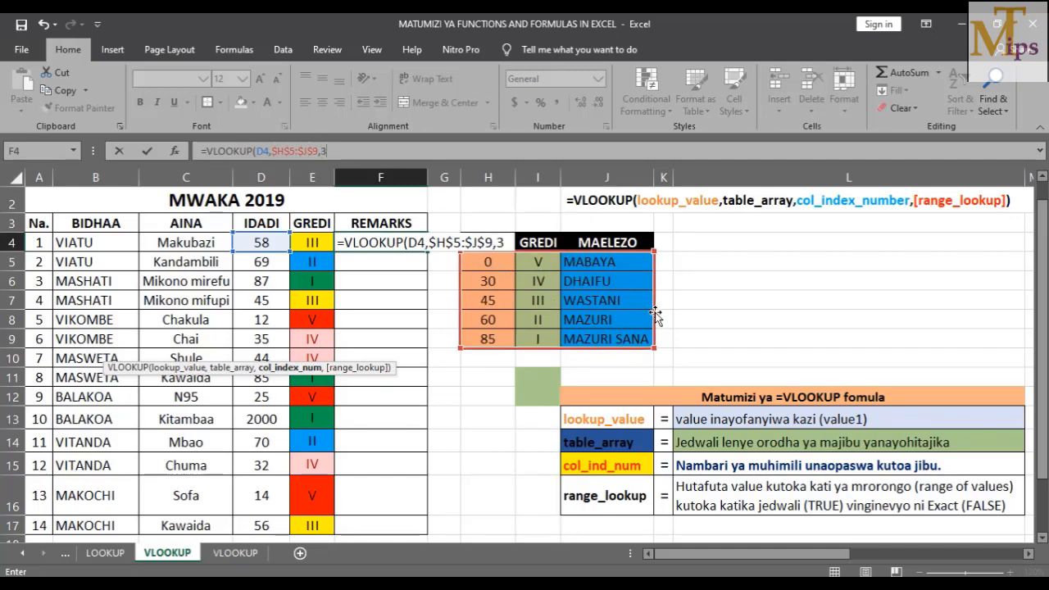
type(",")
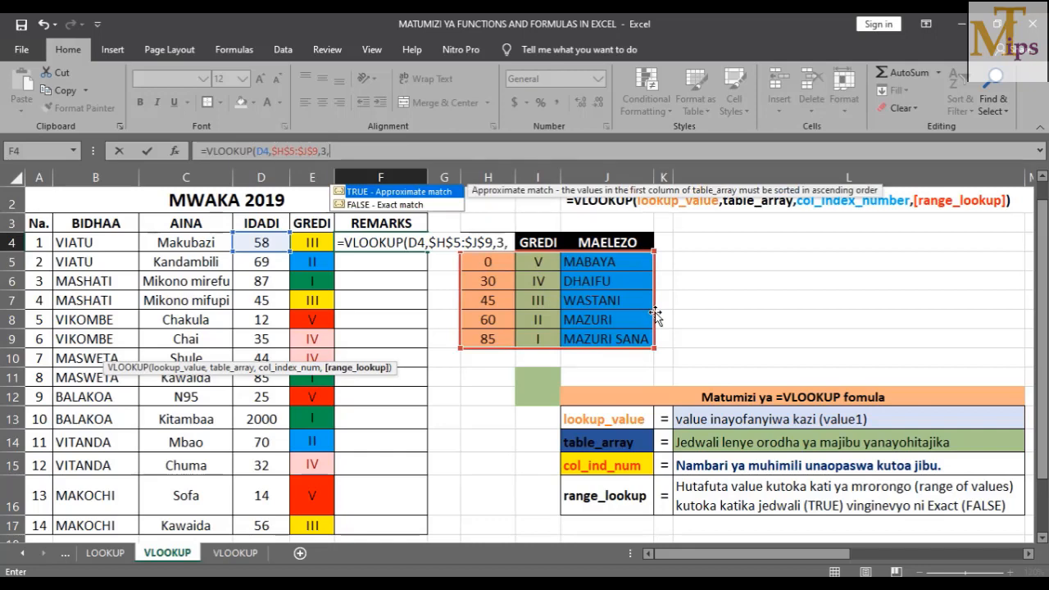
double_click(353, 192)
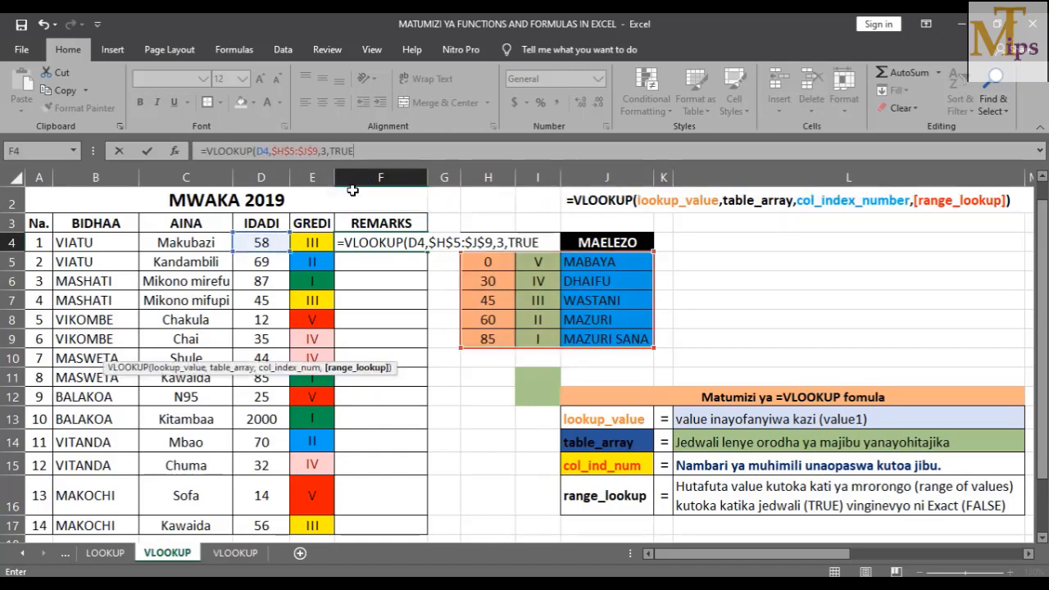
key("Return")
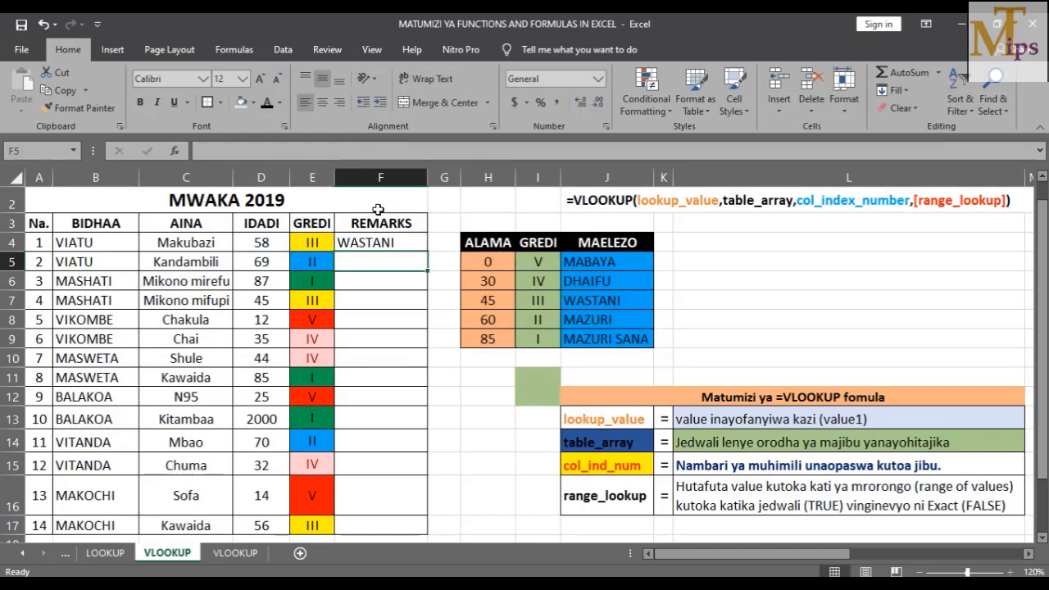
Copy F4's remarks formula down to F17, filling descriptions from MABAYA to MAZURI SANA
left_click(381, 239)
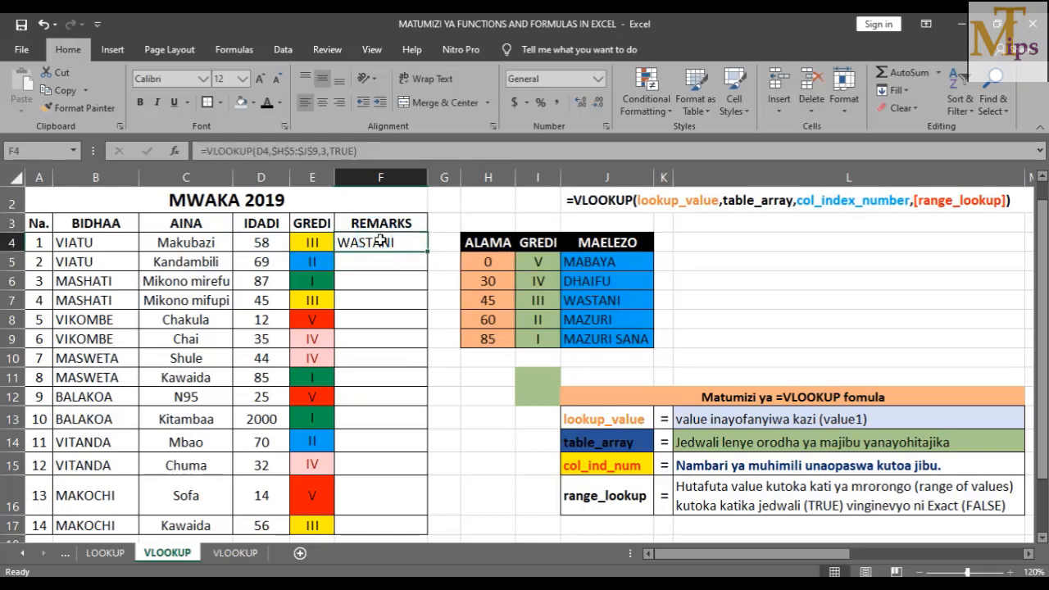
double_click(426, 252)
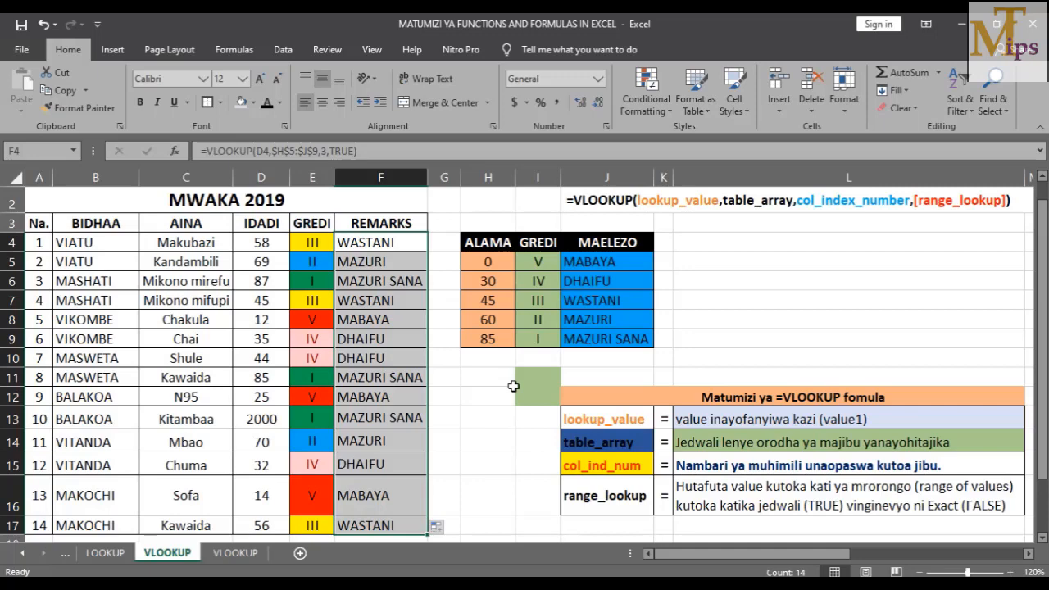
left_click(713, 328)
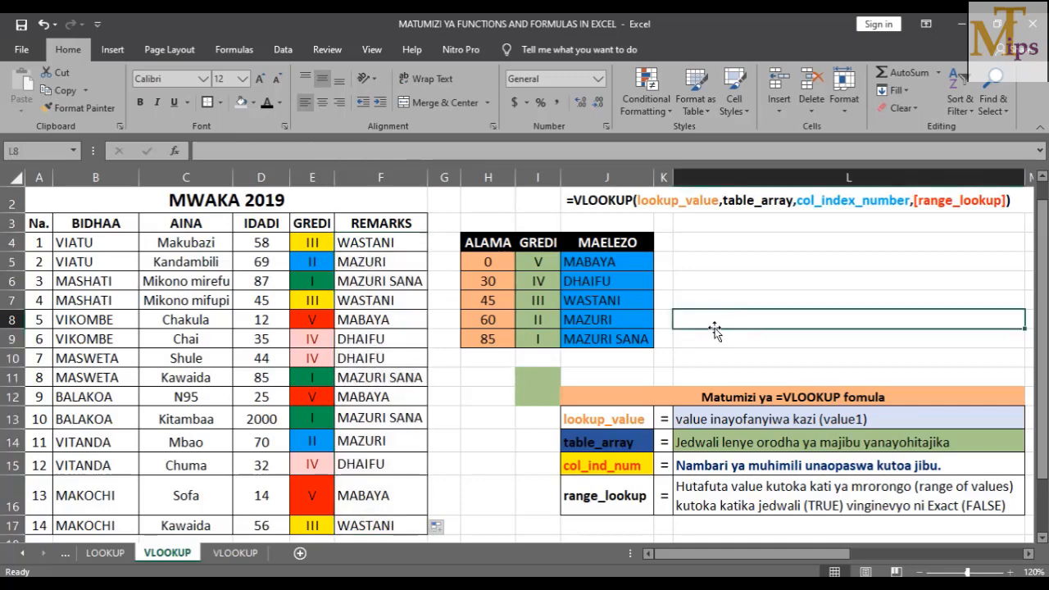